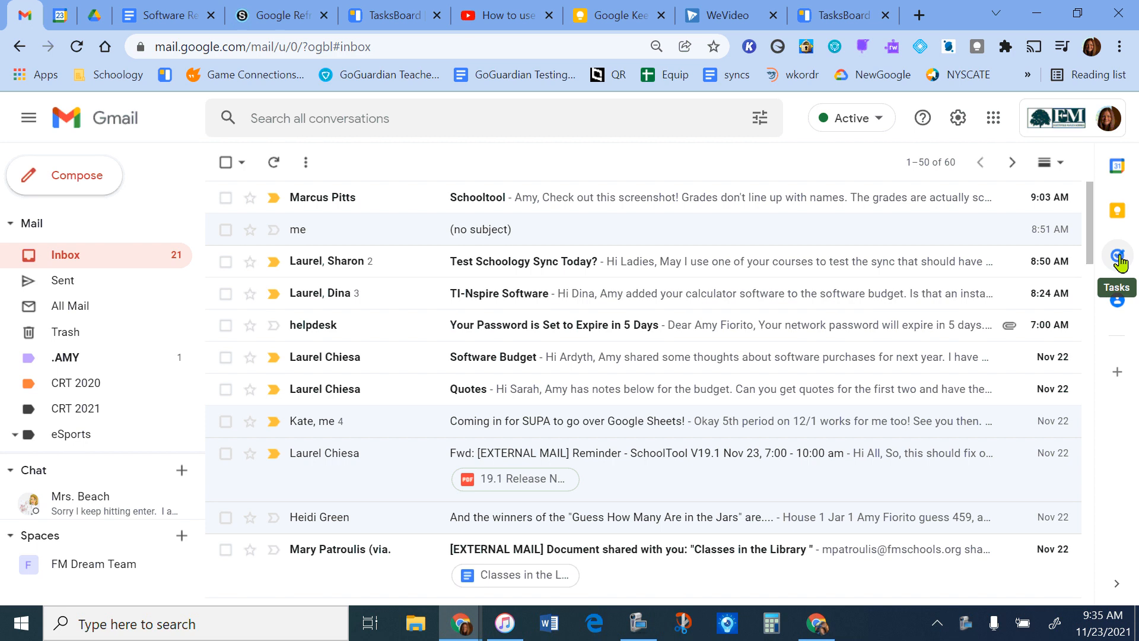
- Open Google Tasks beside the inbox and mark the "FMTA drive organize" task as completed
left_click(1118, 257)
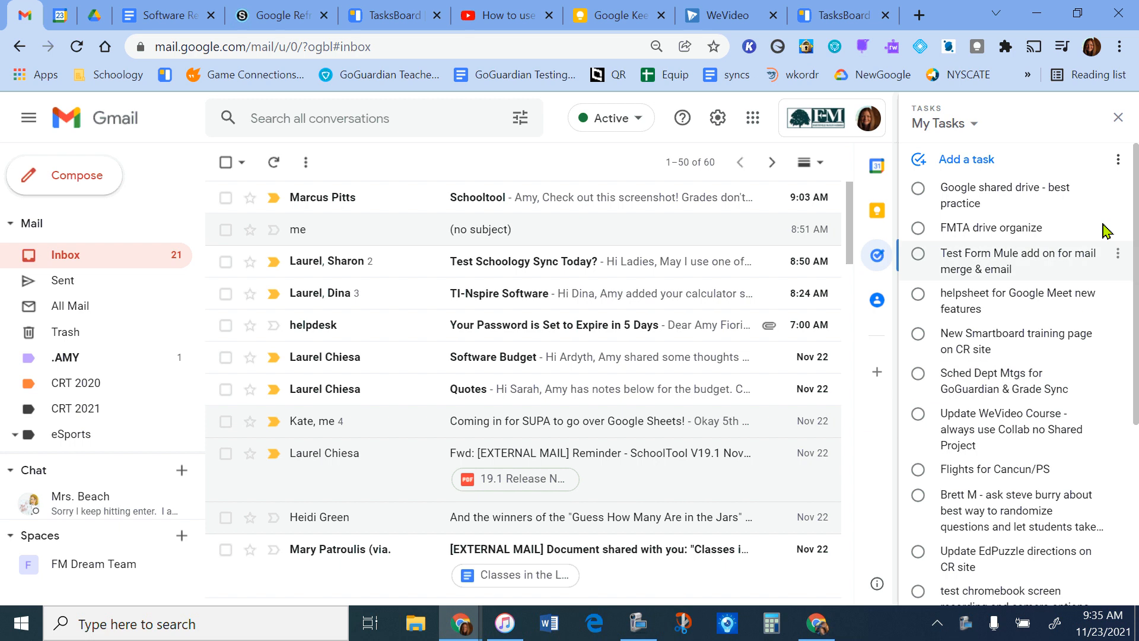
mouse_move(1138, 175)
left_mouse_down()
mouse_move(1138, 374)
mouse_move(1138, 159)
left_mouse_up()
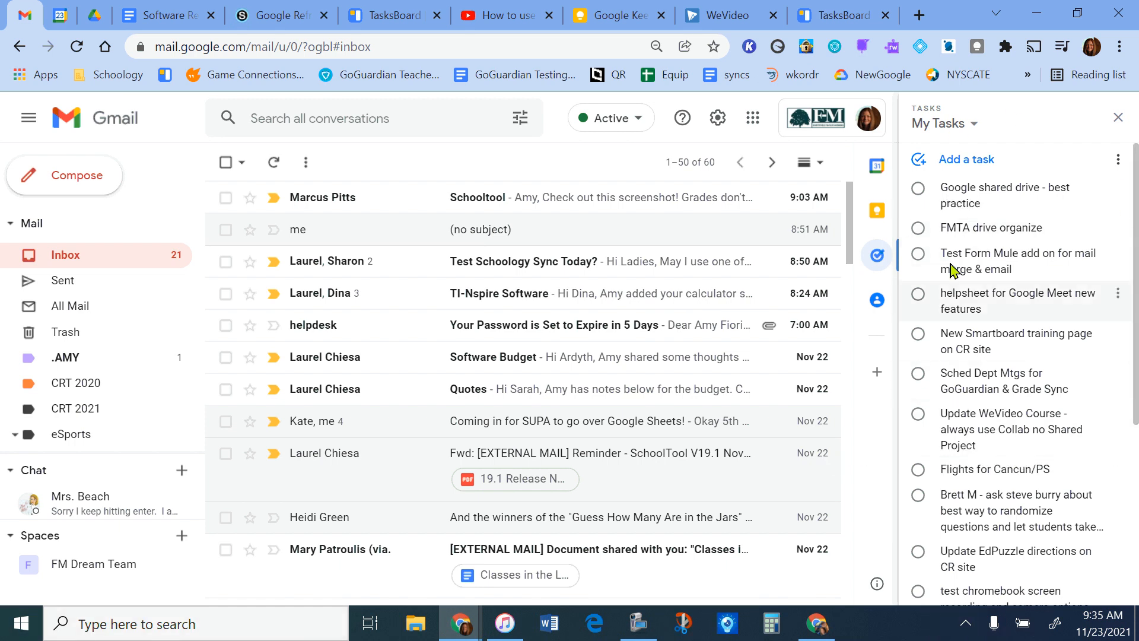
left_click(914, 229)
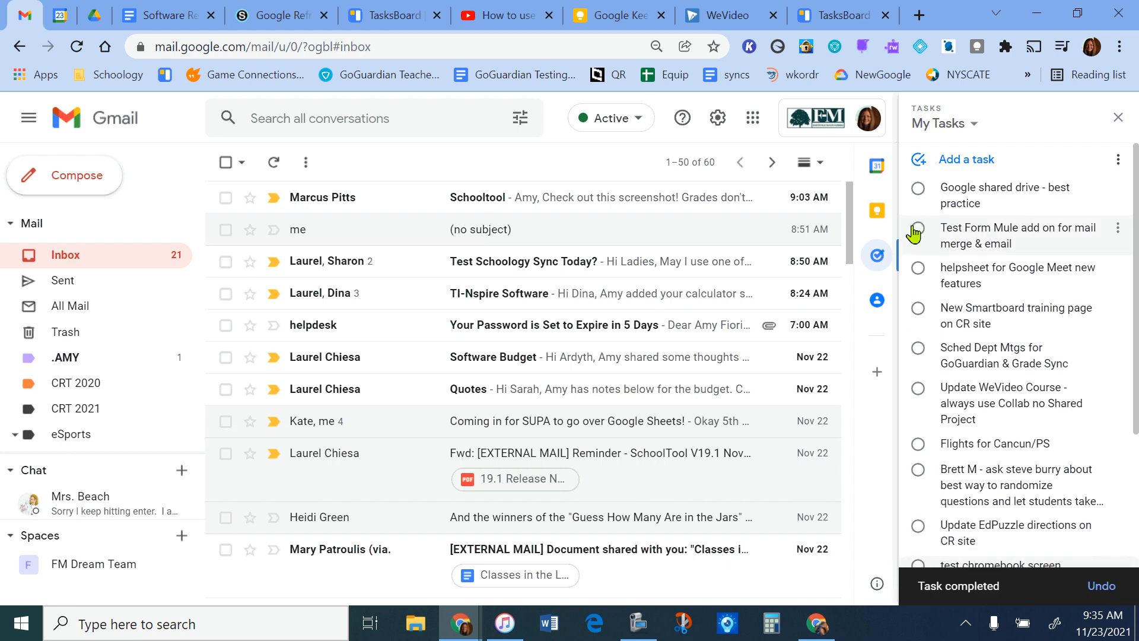
left_click_drag(1136, 196, 1129, 127)
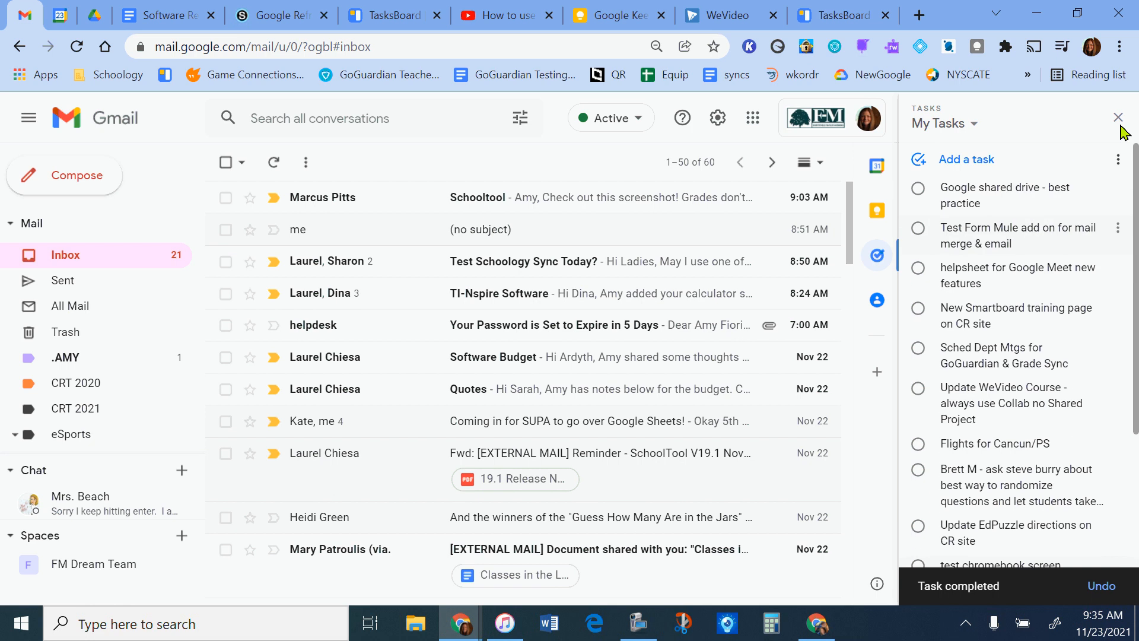
- Check the options of the "Google shared drive - best practice" task, then view the xmas 21 list and return to My Tasks
left_click(1117, 190)
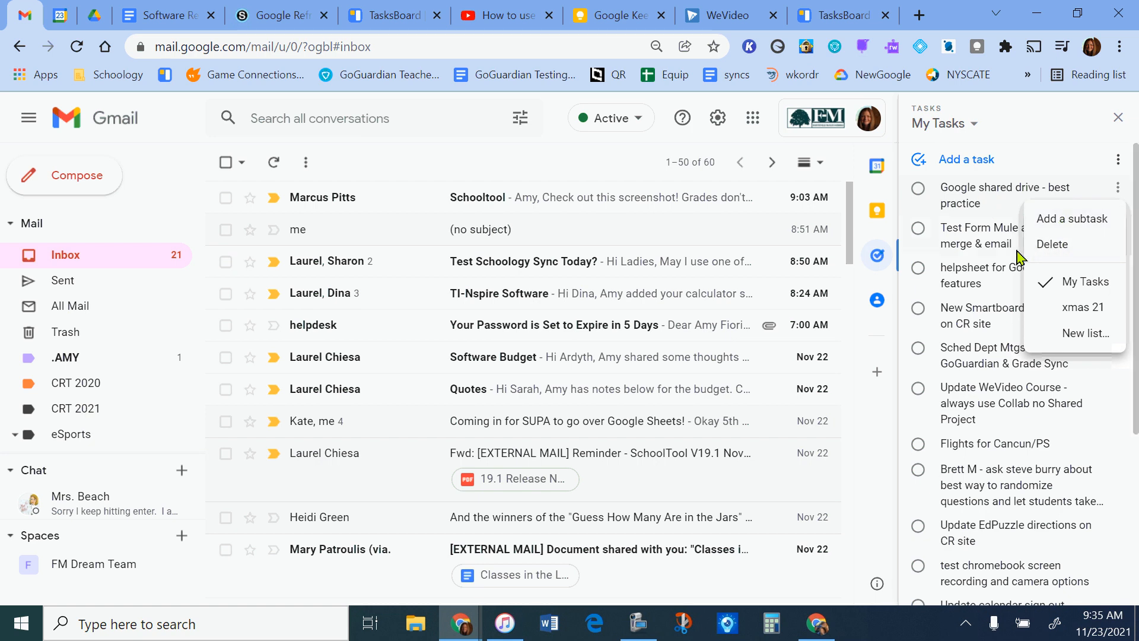
left_click(1018, 127)
left_click(956, 124)
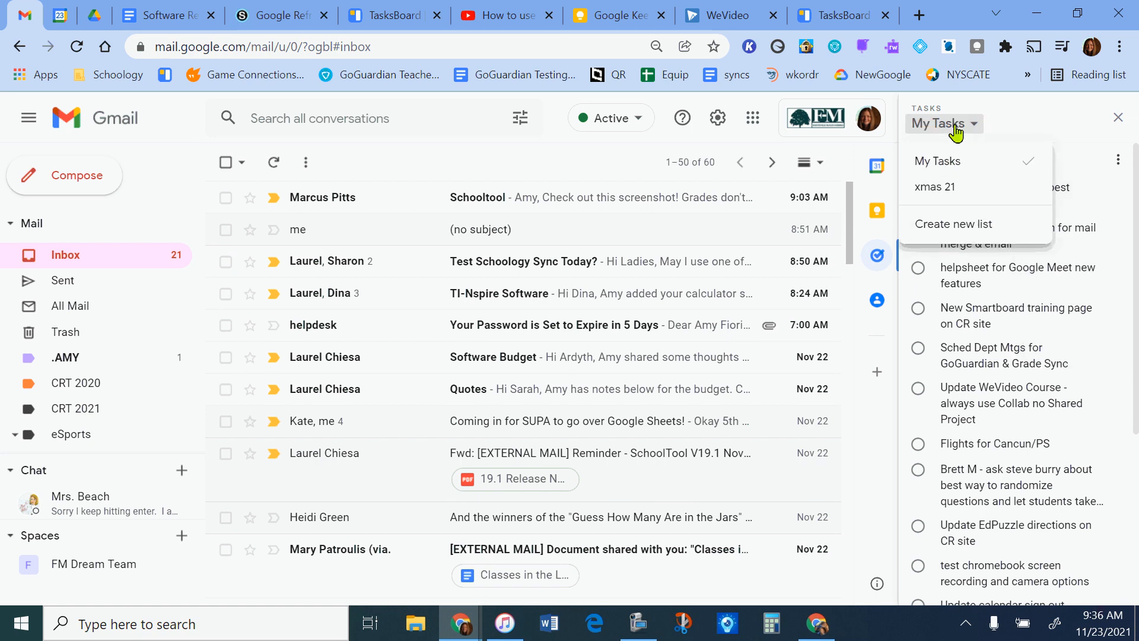
left_click(951, 189)
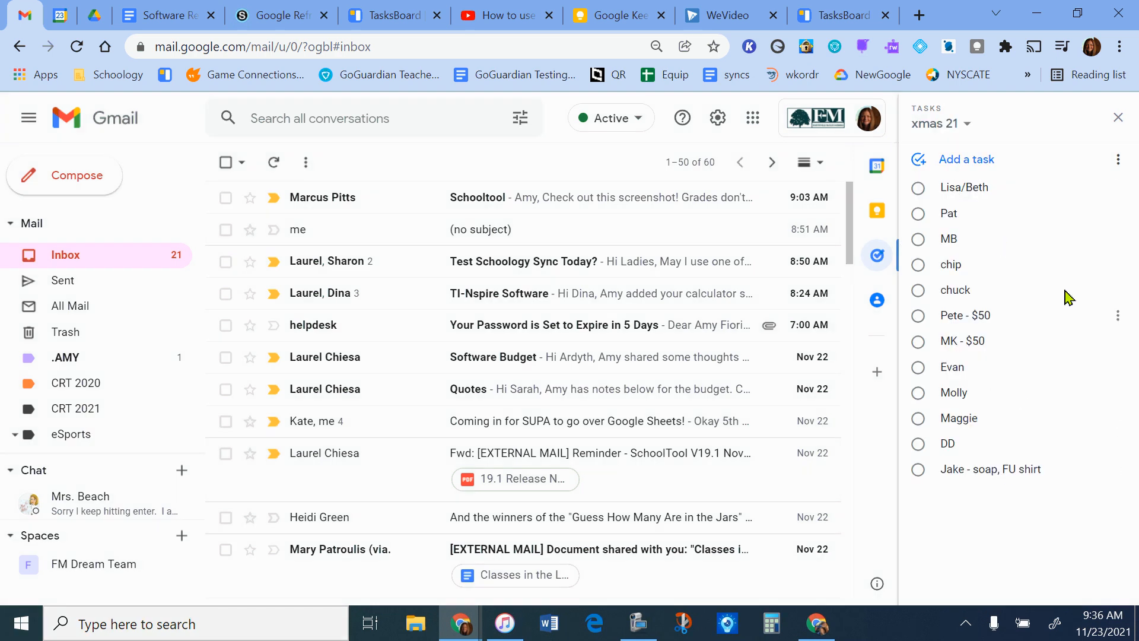
left_click(964, 126)
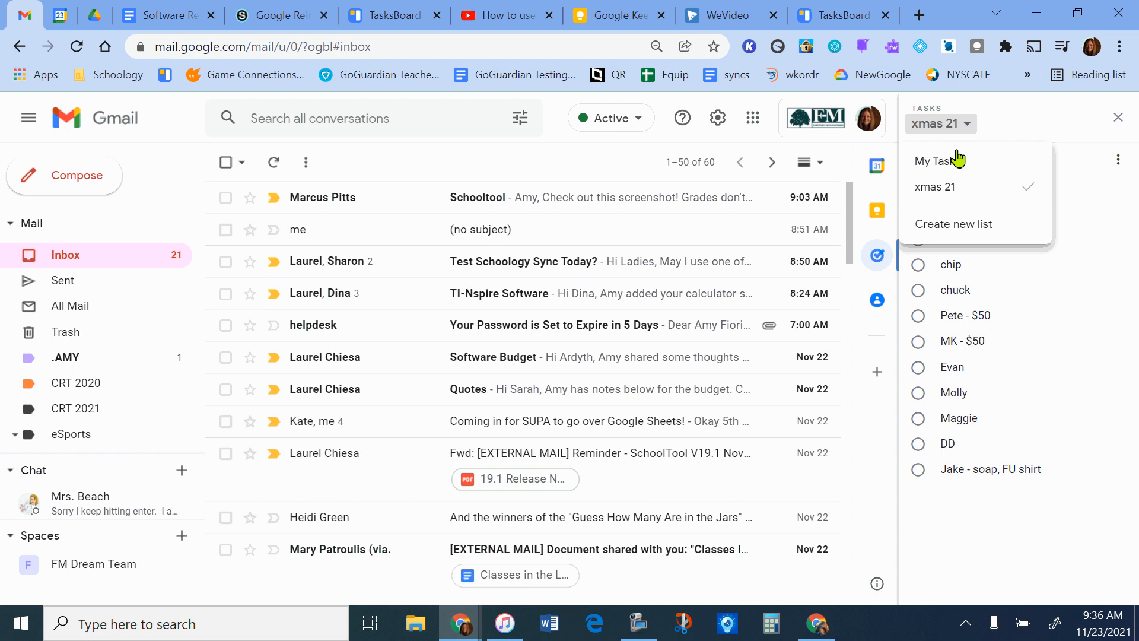
left_click(957, 160)
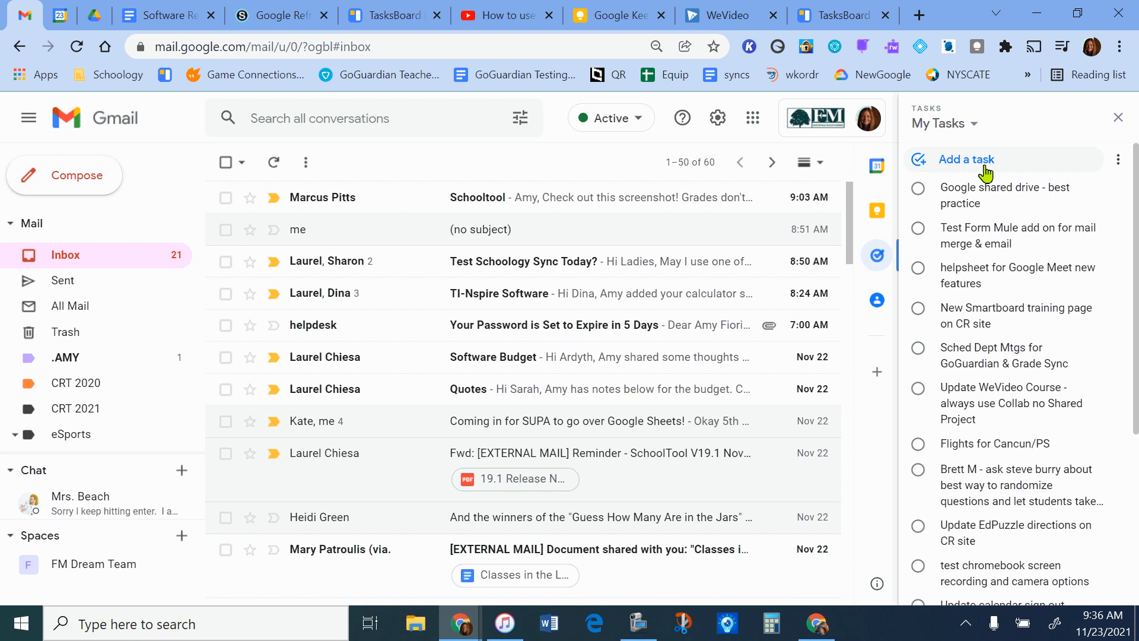
- Search Google for "taskboard for google" in a new browser tab
left_click(846, 17)
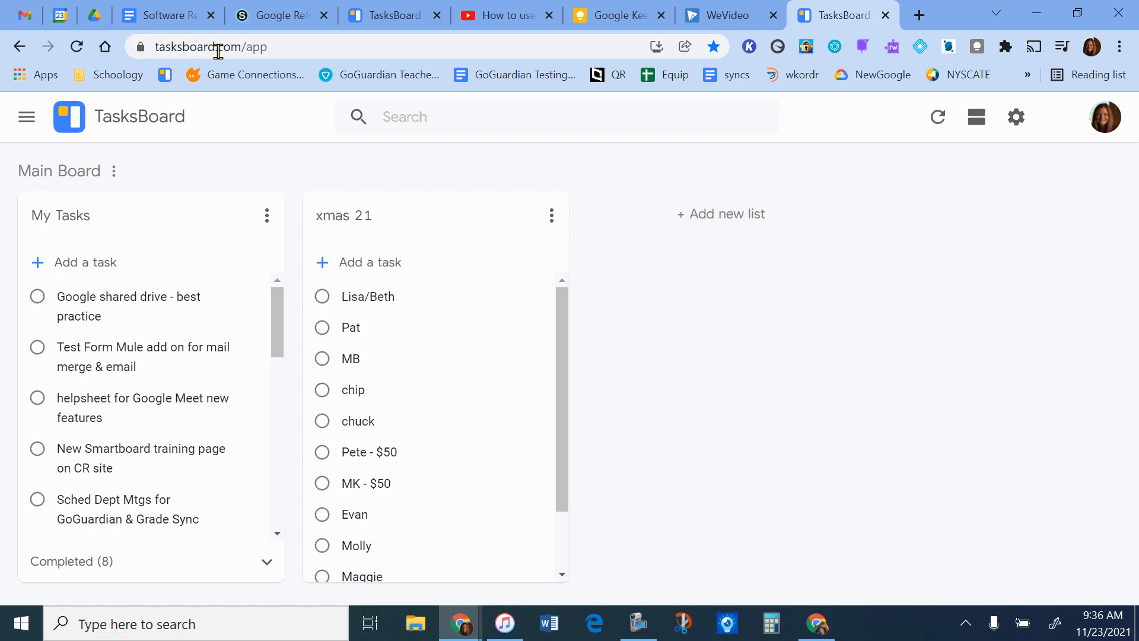
left_click(919, 15)
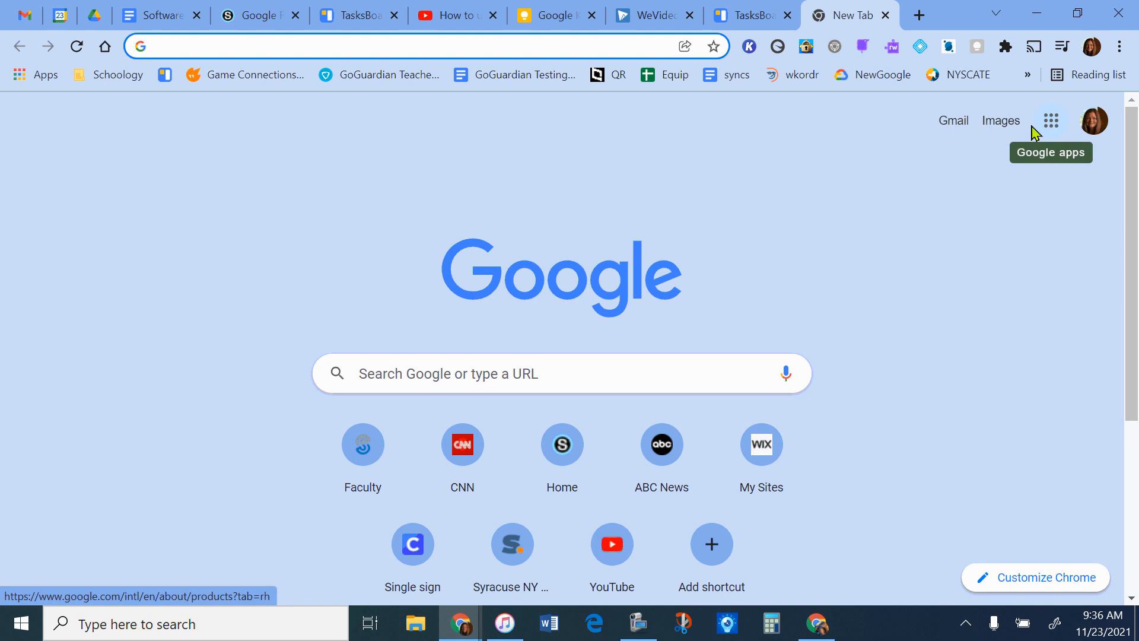
left_click(611, 46)
type("ta")
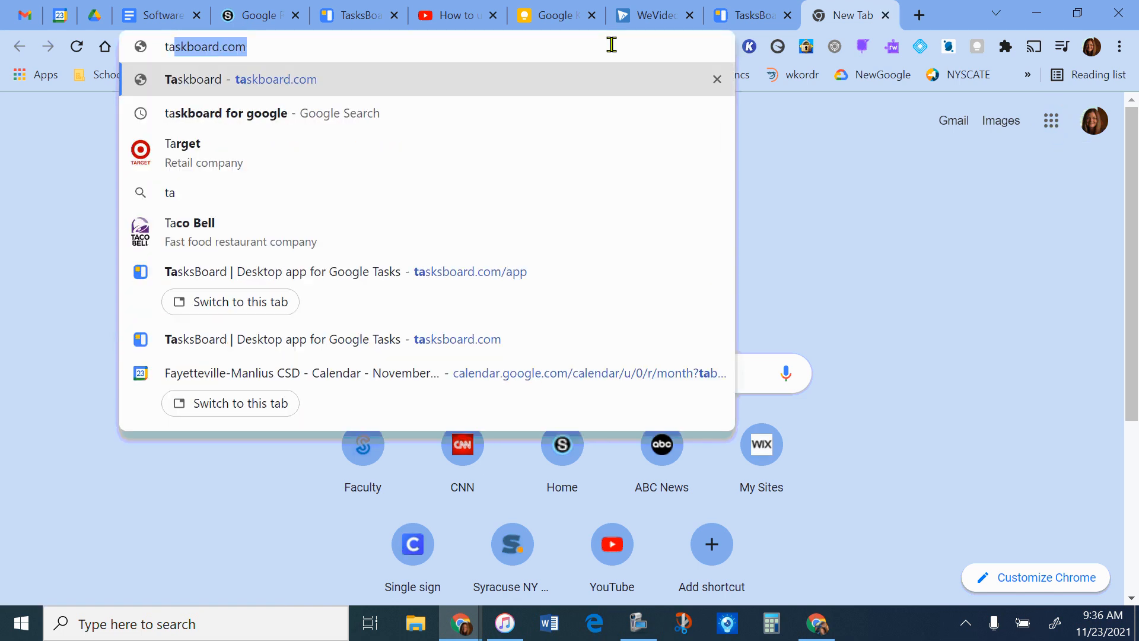
type("skboard for google")
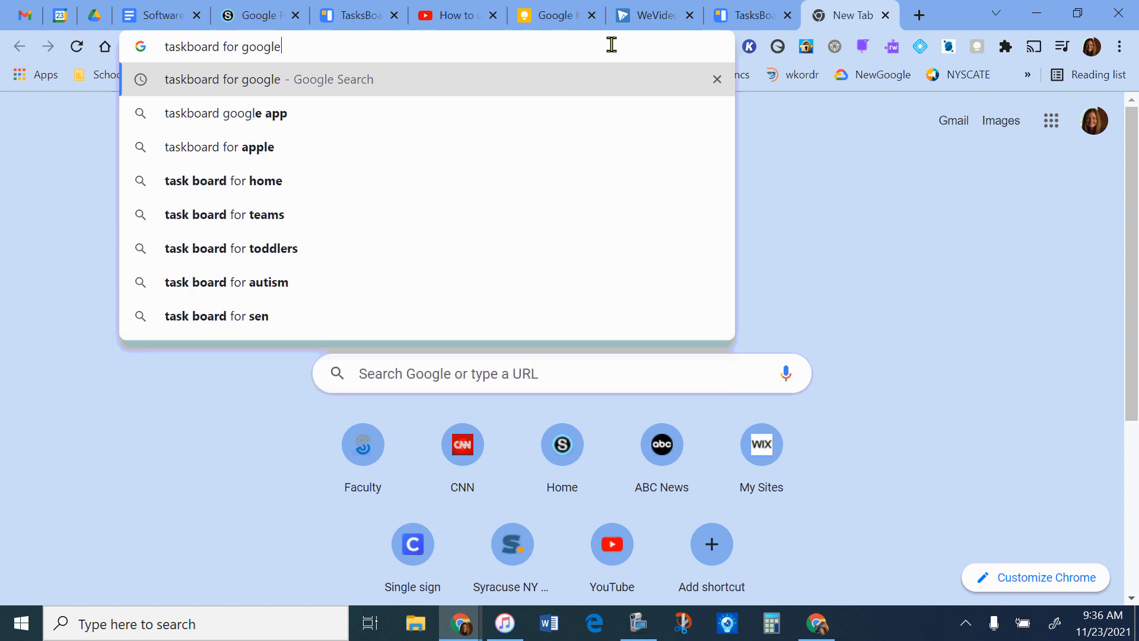
key("Return")
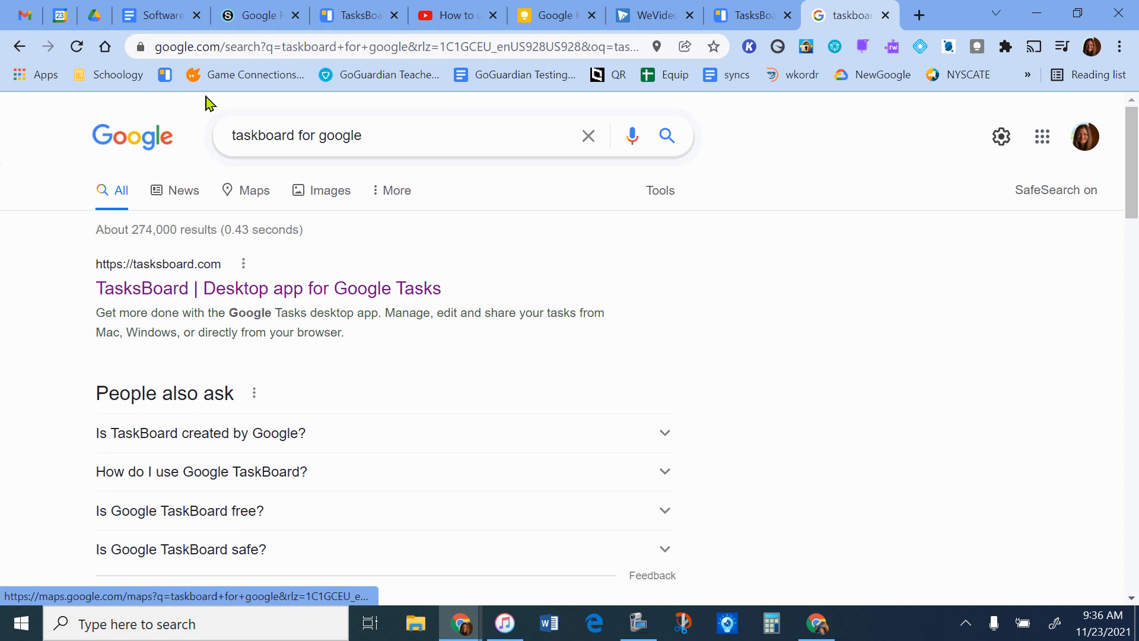
- Switch to TasksBoard and add a new list named "Inservice Project" to the Main Board
left_click(746, 17)
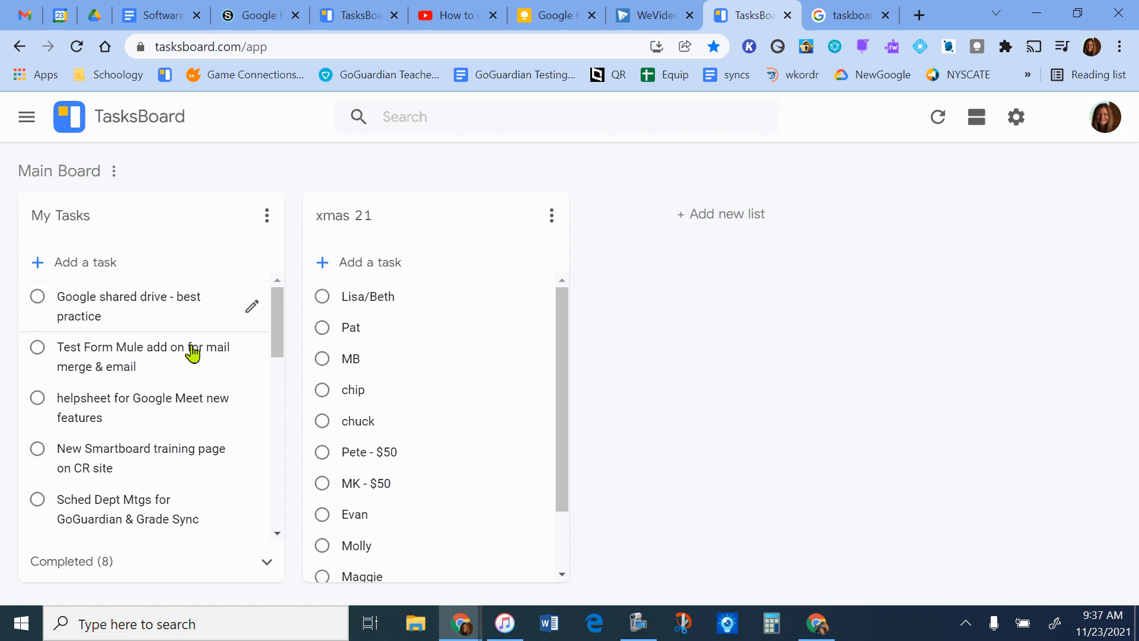
scroll(261, 399, "down", 3)
scroll(246, 408, "down", 6)
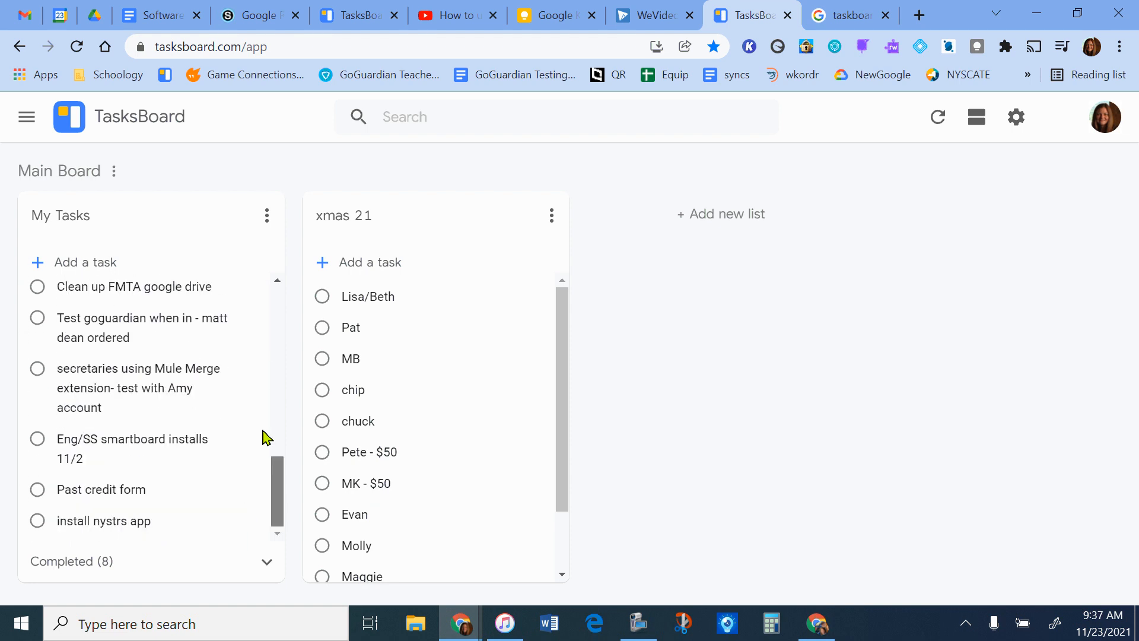
scroll(247, 408, "up", 12)
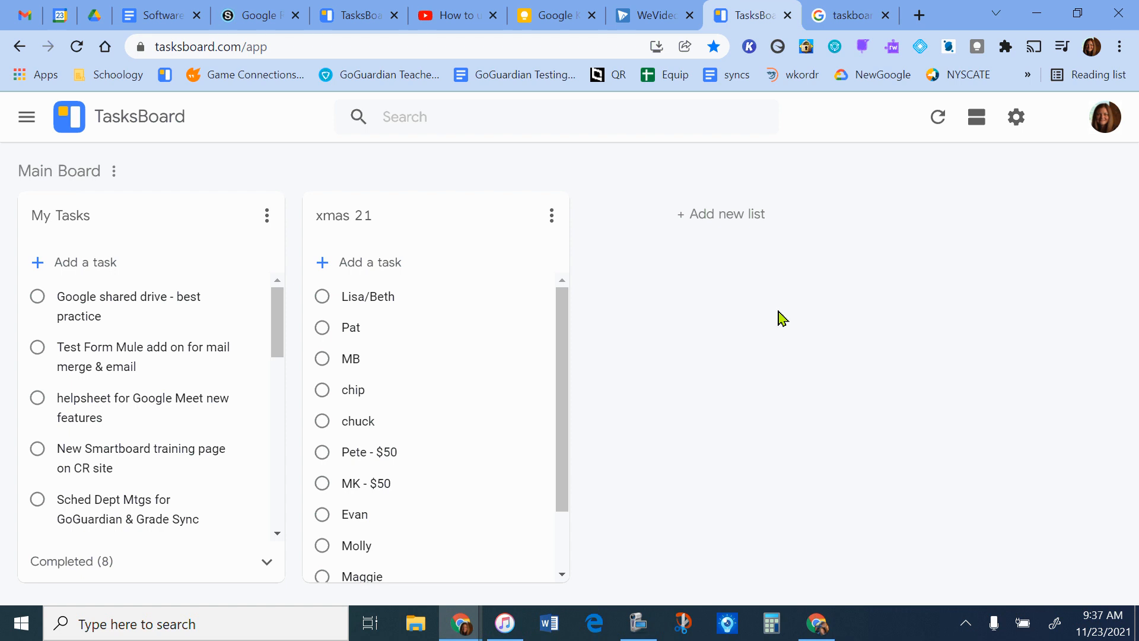
left_click(743, 217)
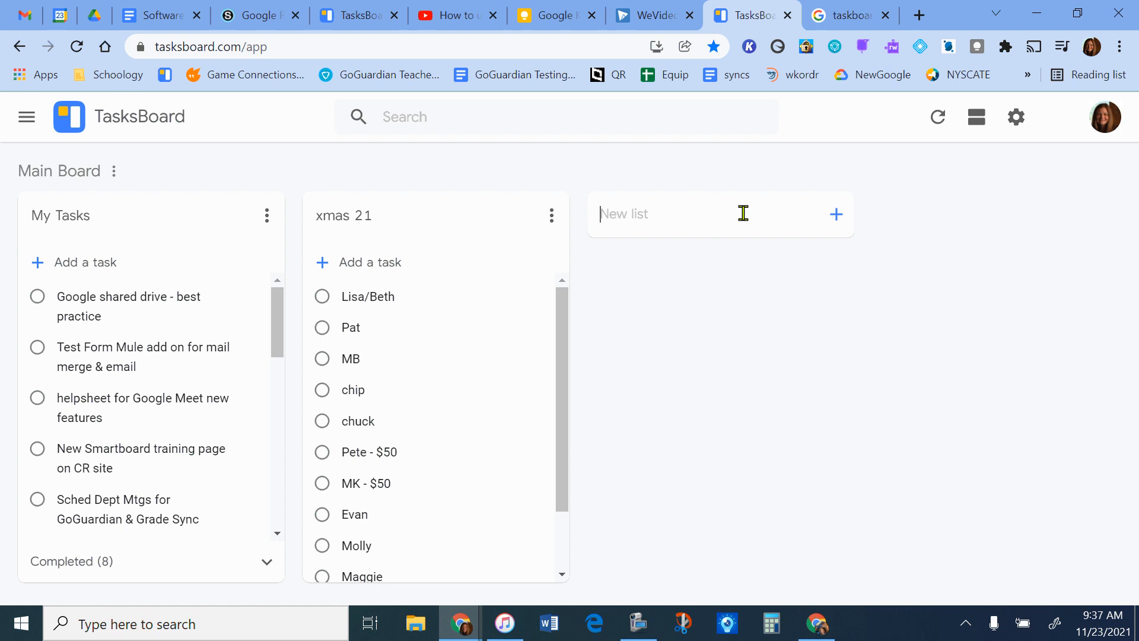
type("l")
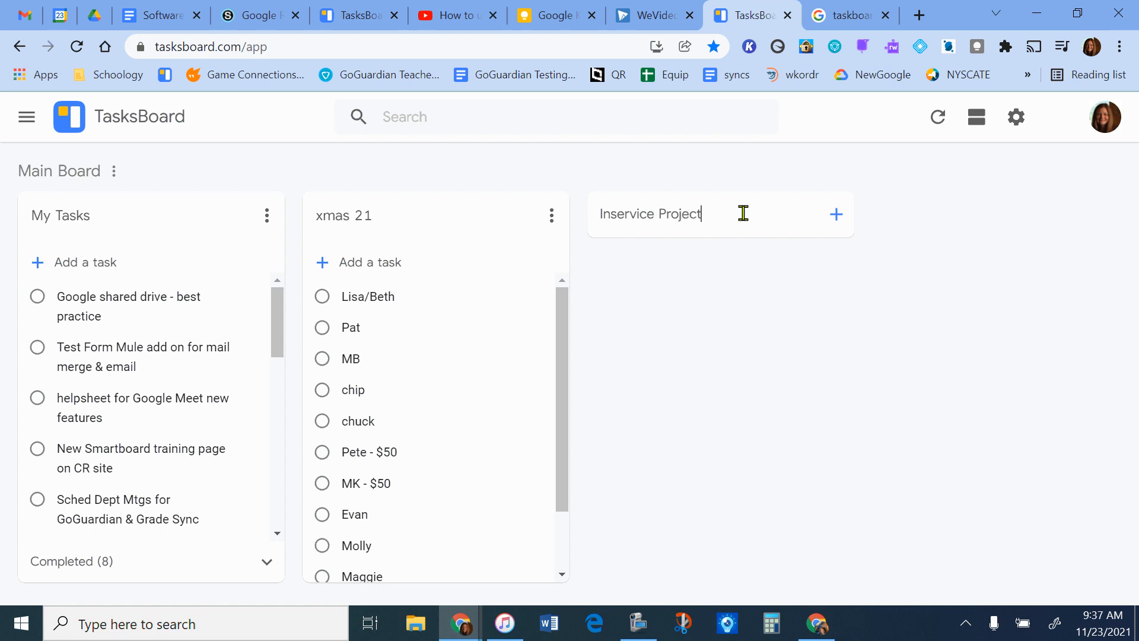
left_click(835, 219)
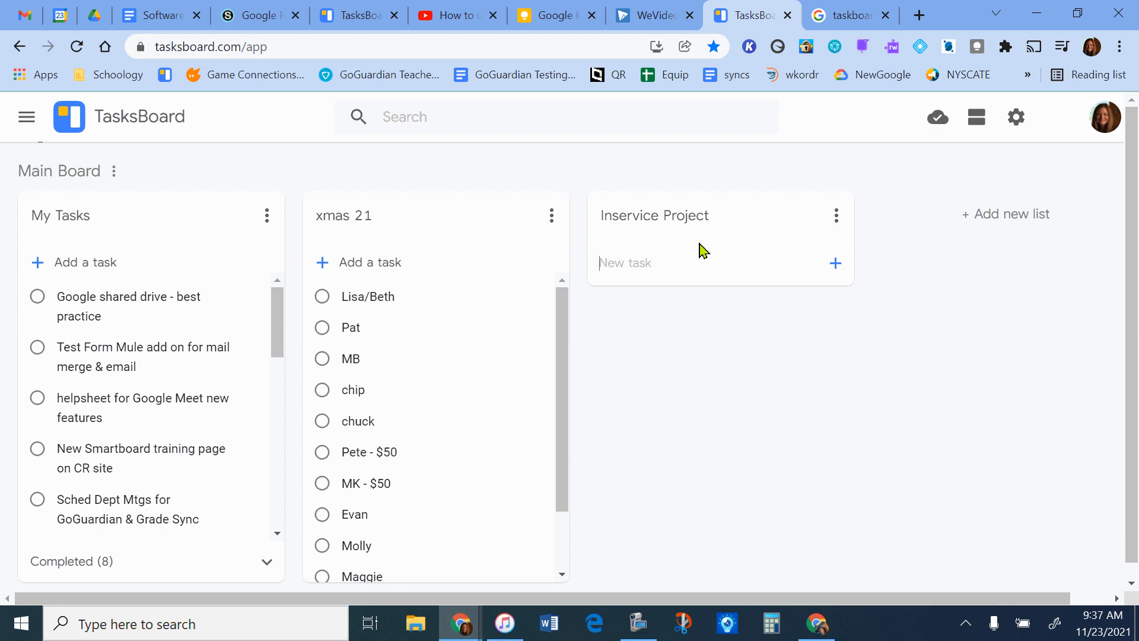
- Share the Inservice Project list and copy its sharing link
left_click(836, 218)
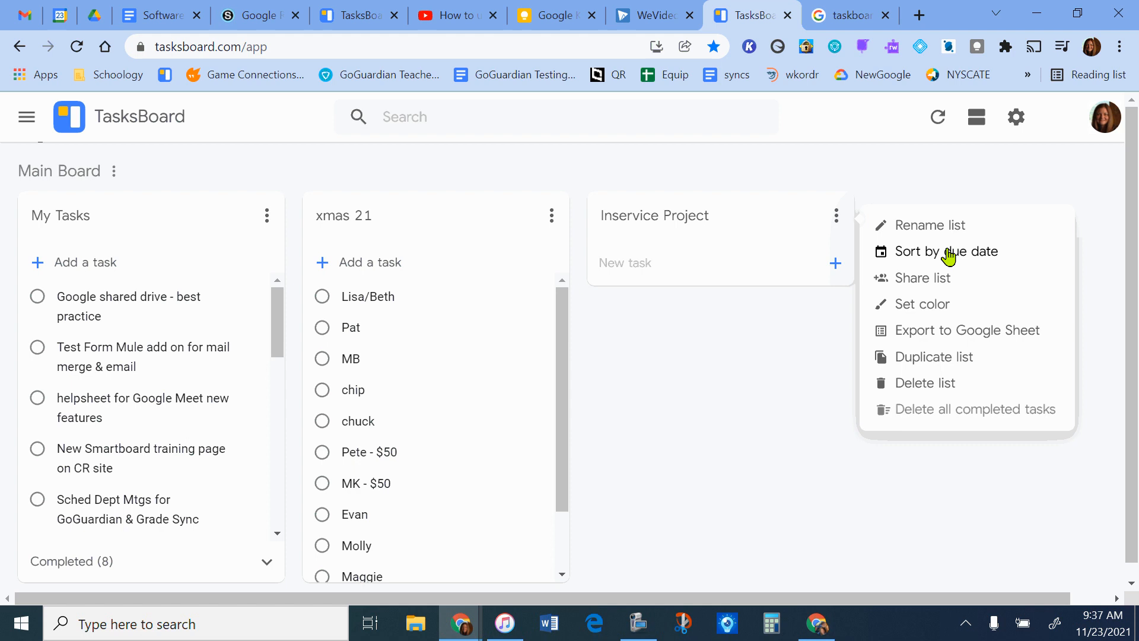
left_click(938, 284)
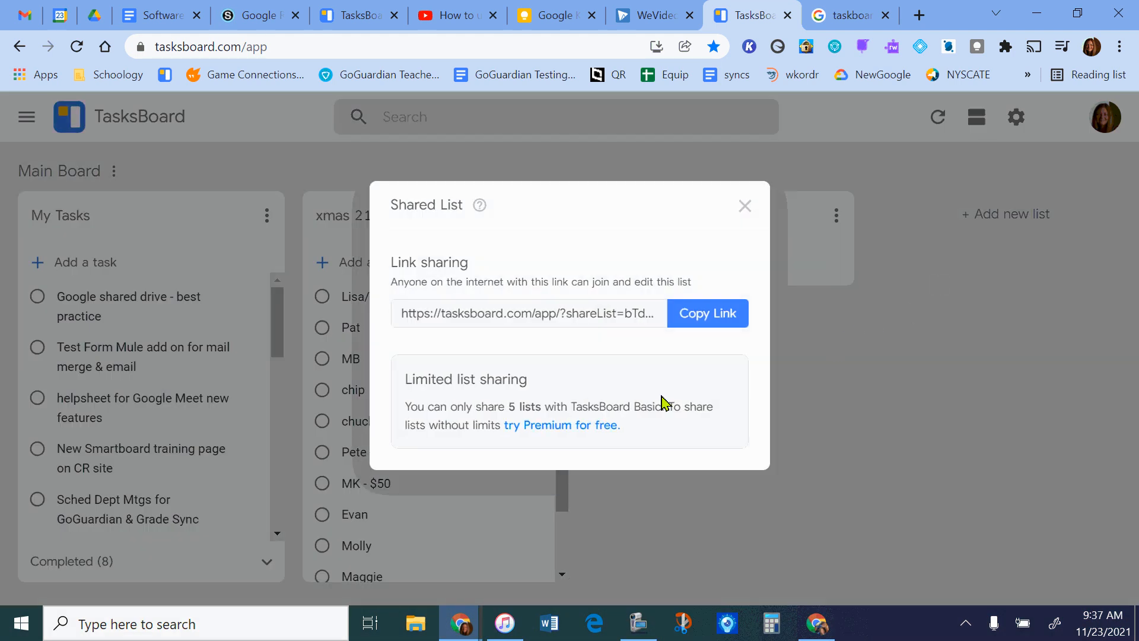
left_click(722, 320)
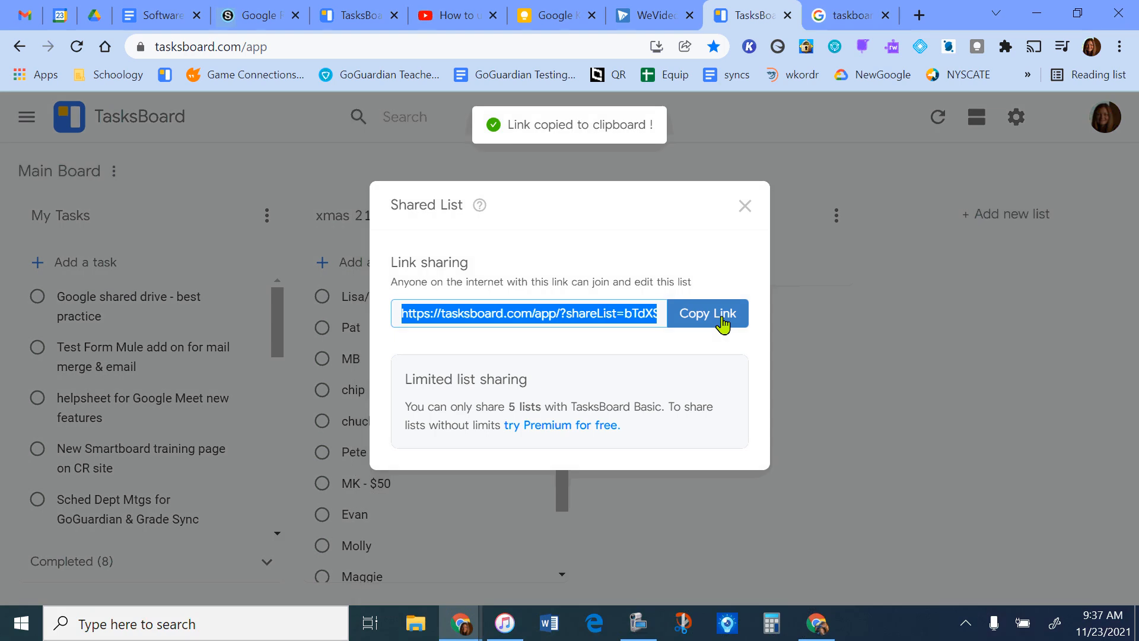
left_click(638, 623)
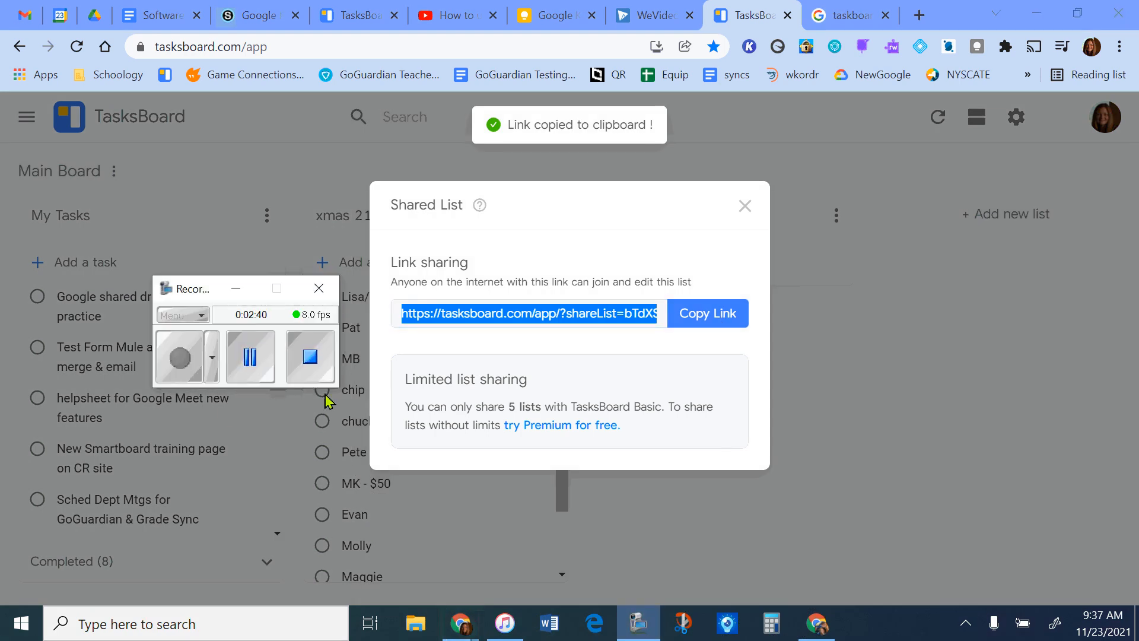
left_click(250, 359)
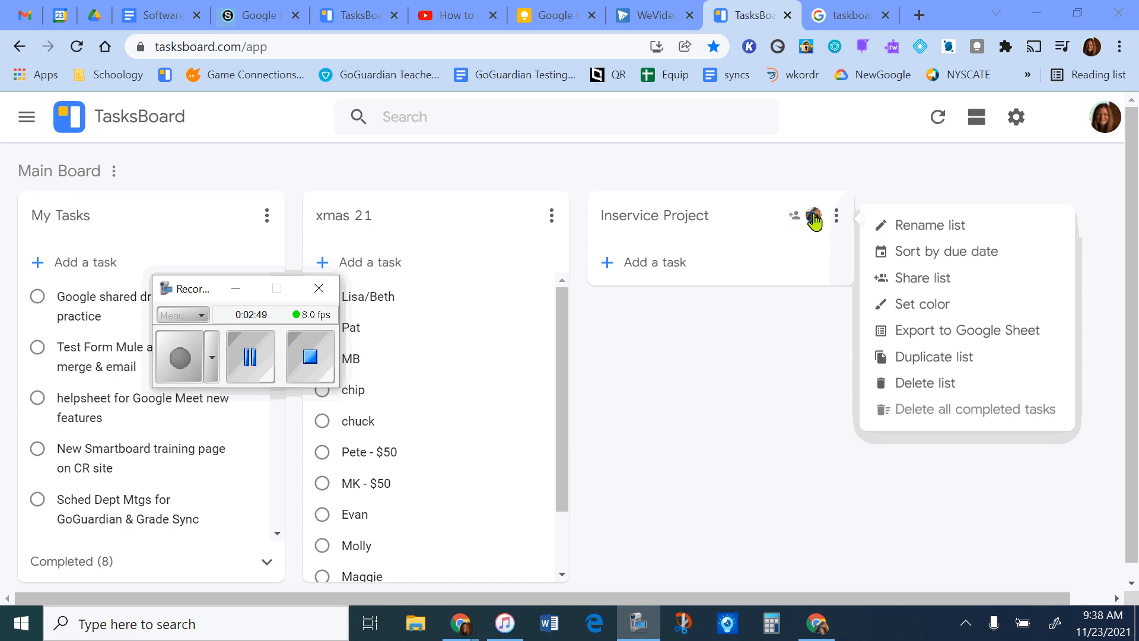
- Try to set a color for the Inservice Project list and look over its other list options
left_click(929, 307)
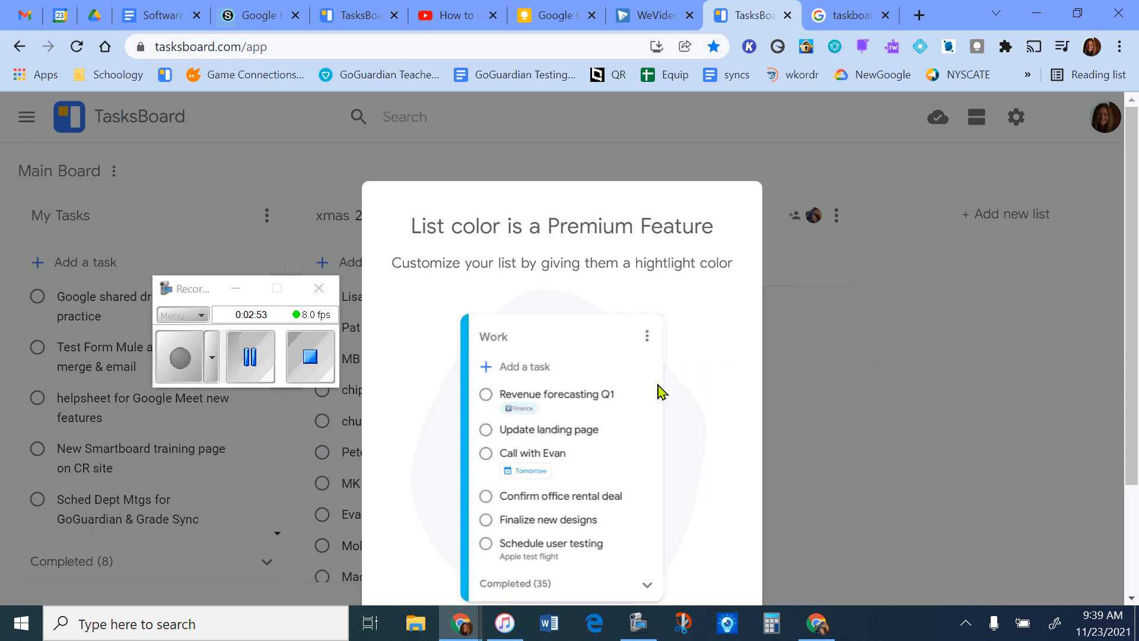
middle_click(857, 416)
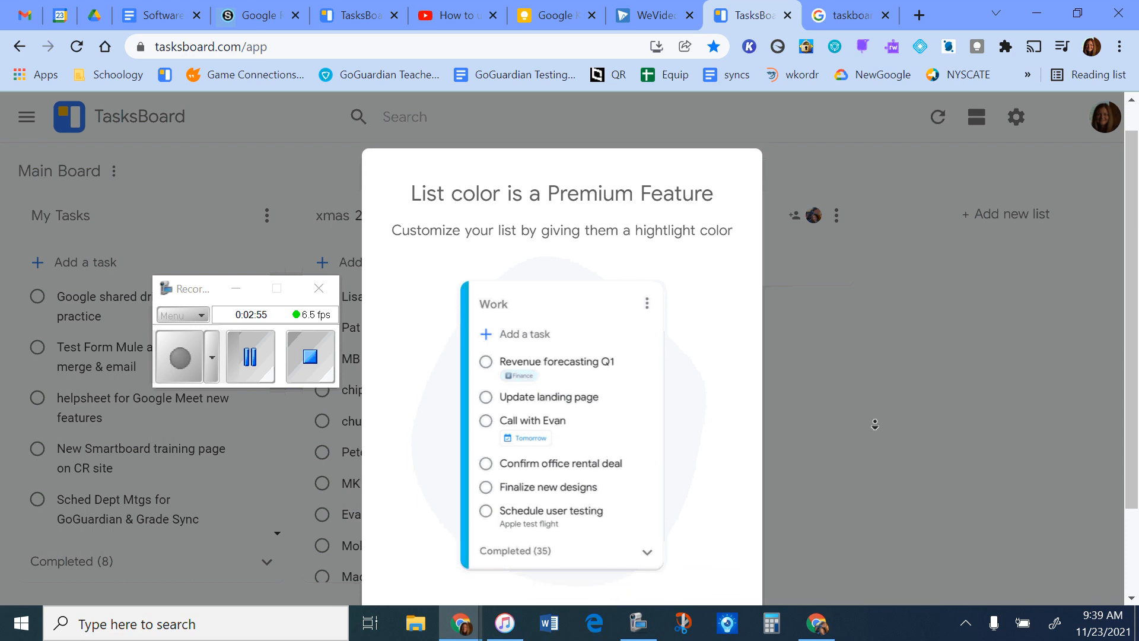
scroll(425, 292, "up", 2)
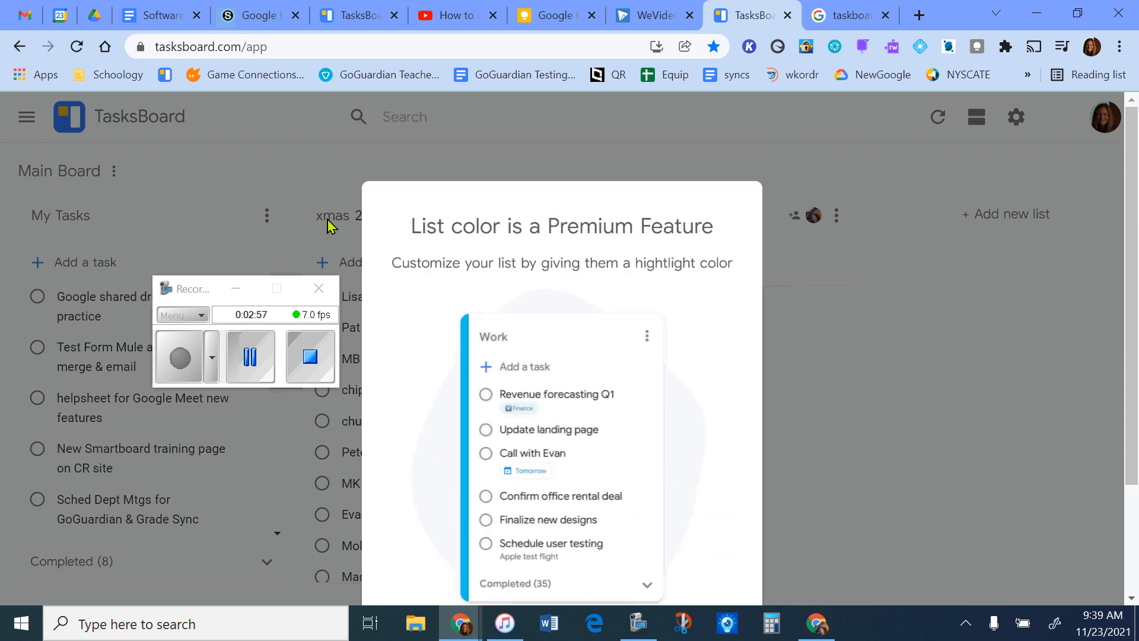
left_click(1022, 413)
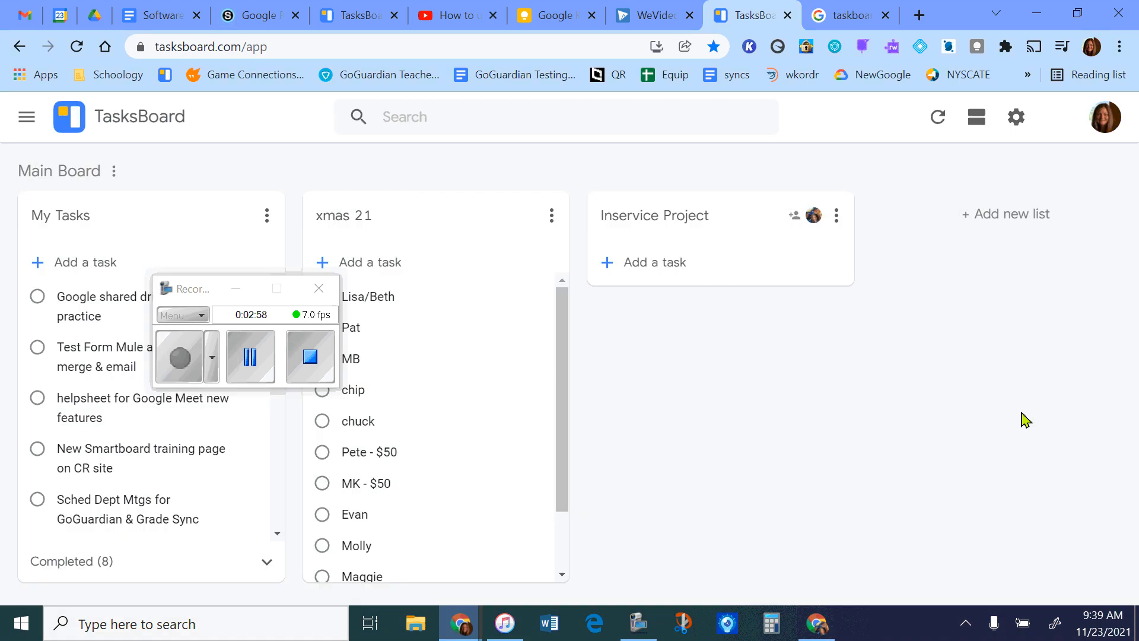
left_click(837, 220)
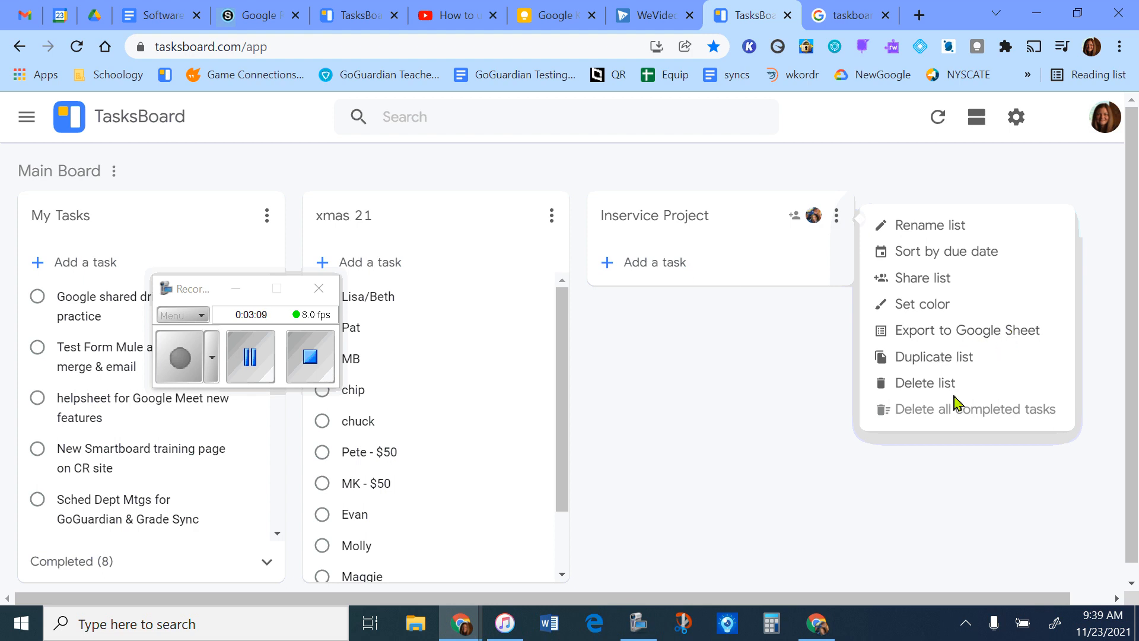
- Add the tasks "Reserve Room", "Create online class" and "Invite students to class" to the Inservice Project list
left_click(651, 267)
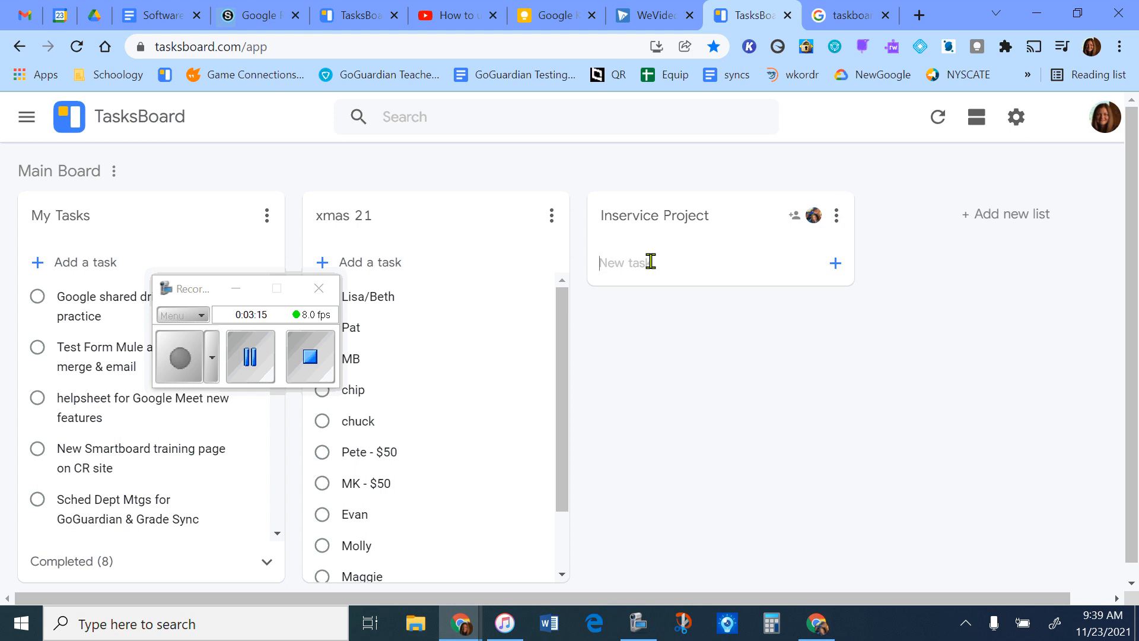
type("Reserve Room")
key("Return")
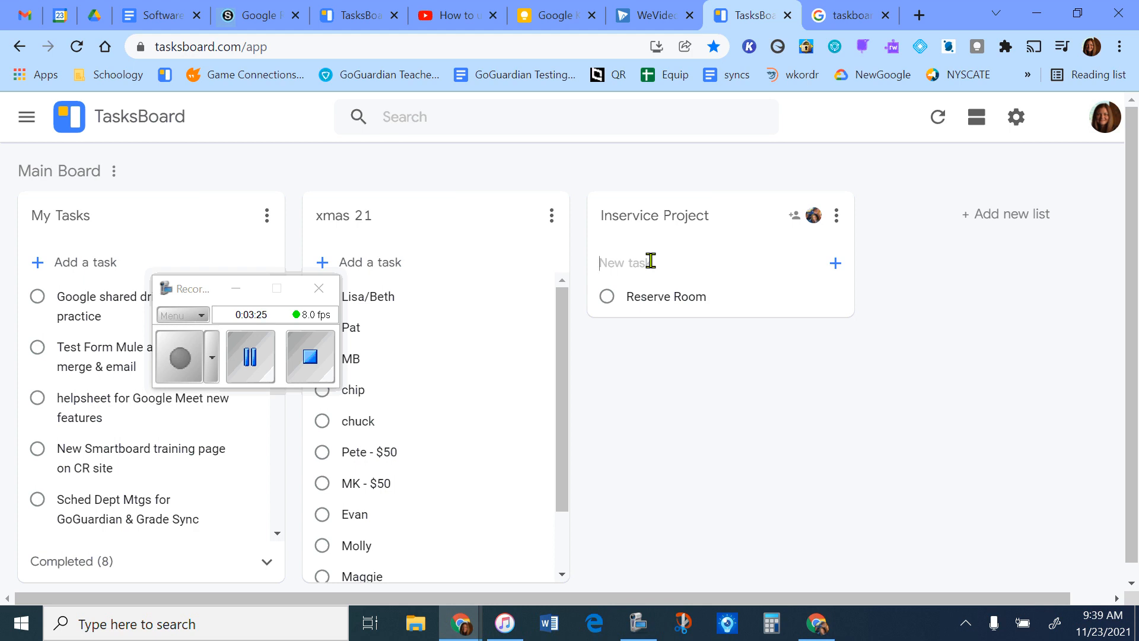
type("Create online class")
key("Return")
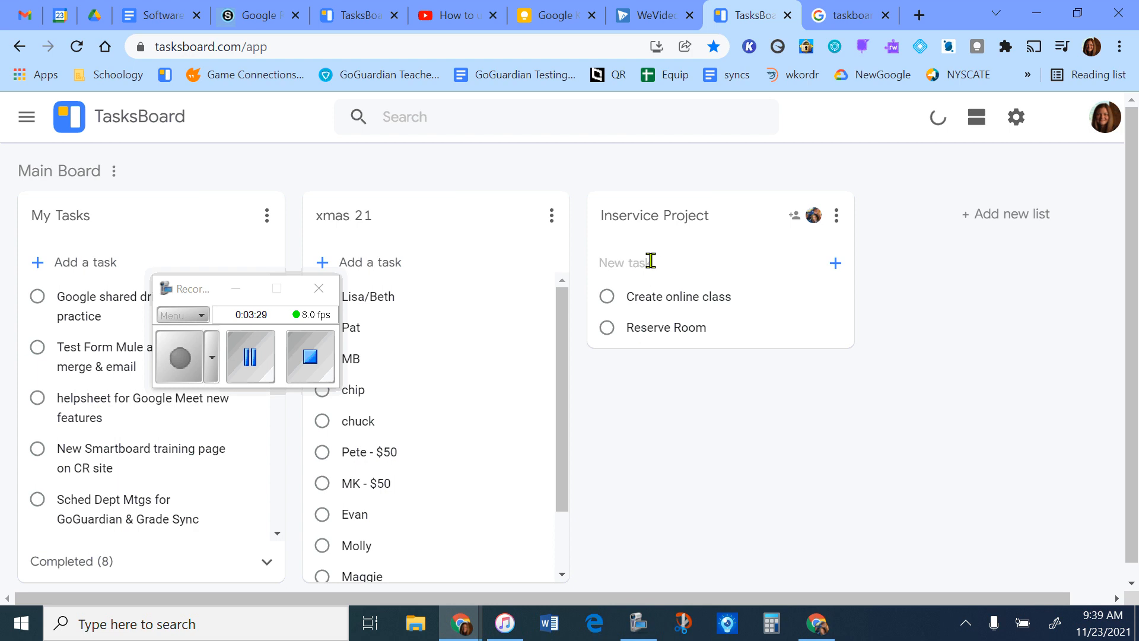
type("In")
type("vite student")
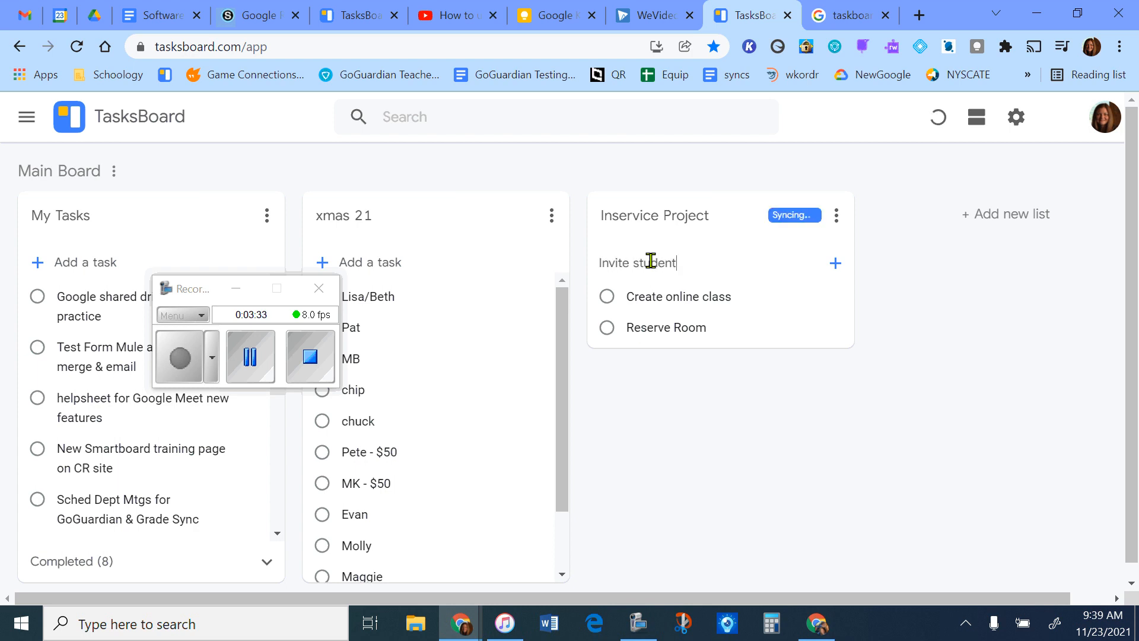
type("s to class")
key("Return")
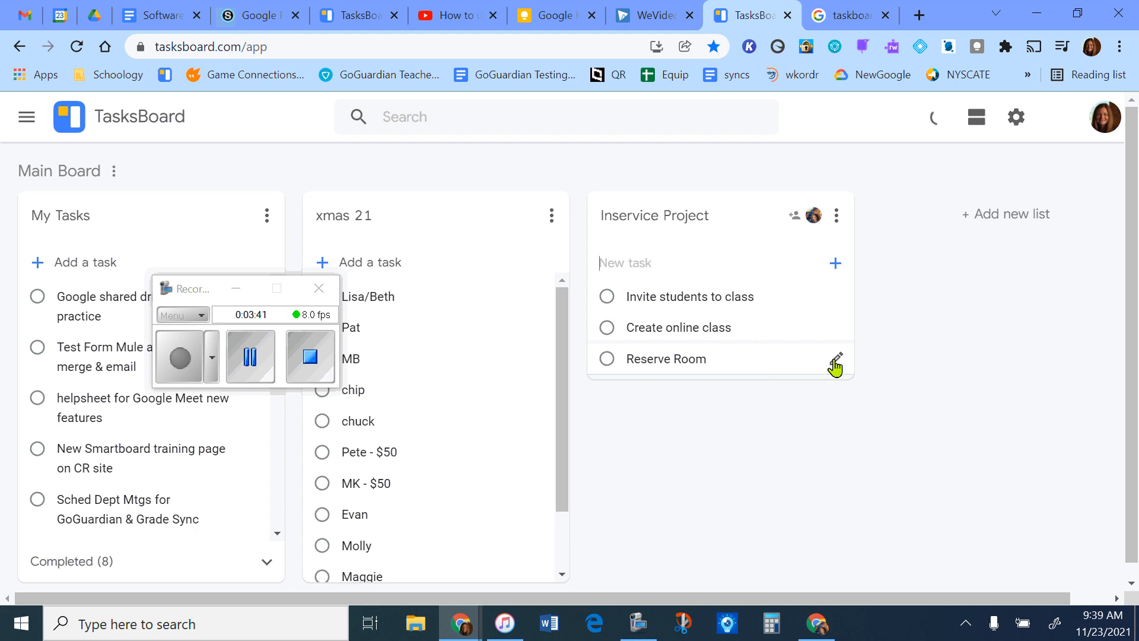
- Attach the file BudgetBook_2022-23.pdf from Google Drive to the Reserve Room task in the Inservice Project list
left_click(835, 361)
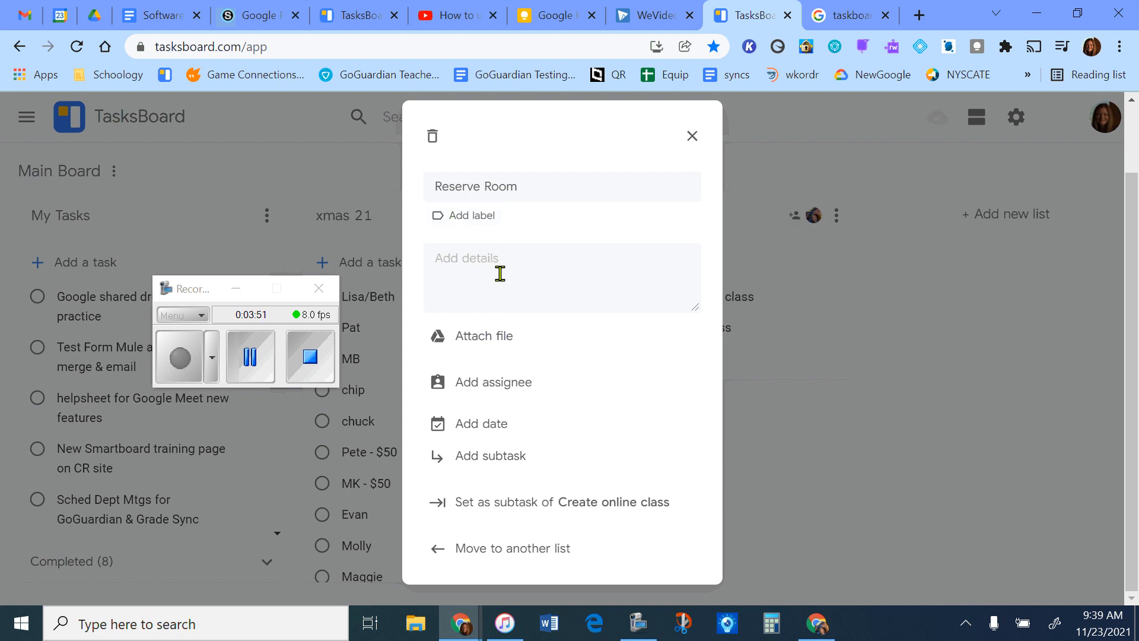
left_click(498, 338)
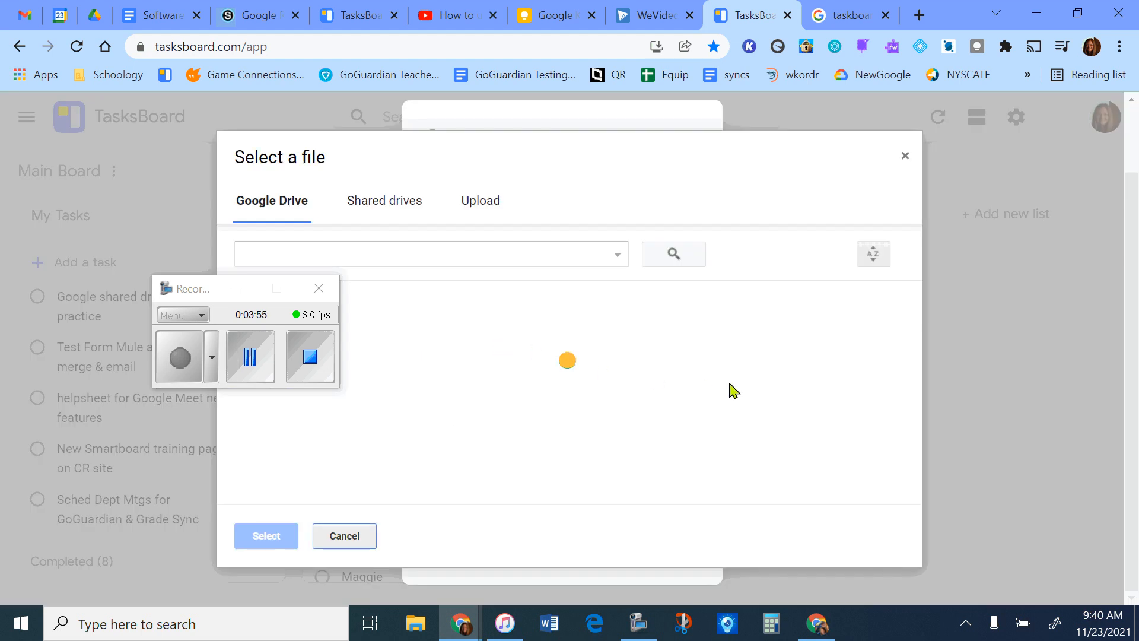
left_click_drag(919, 333, 888, 447)
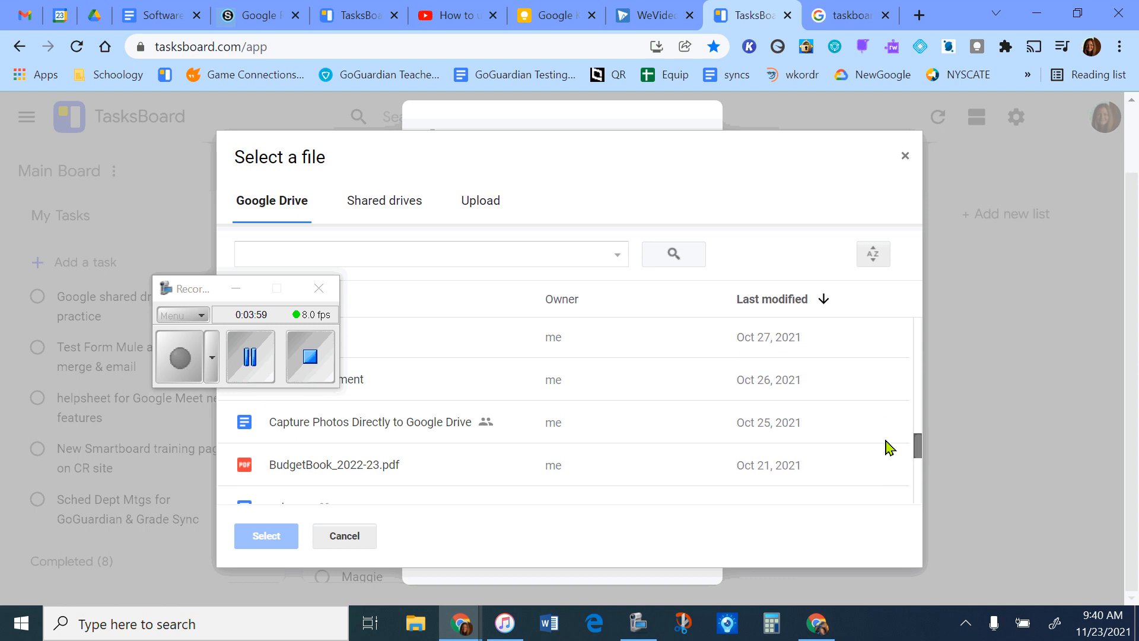
left_click(295, 465)
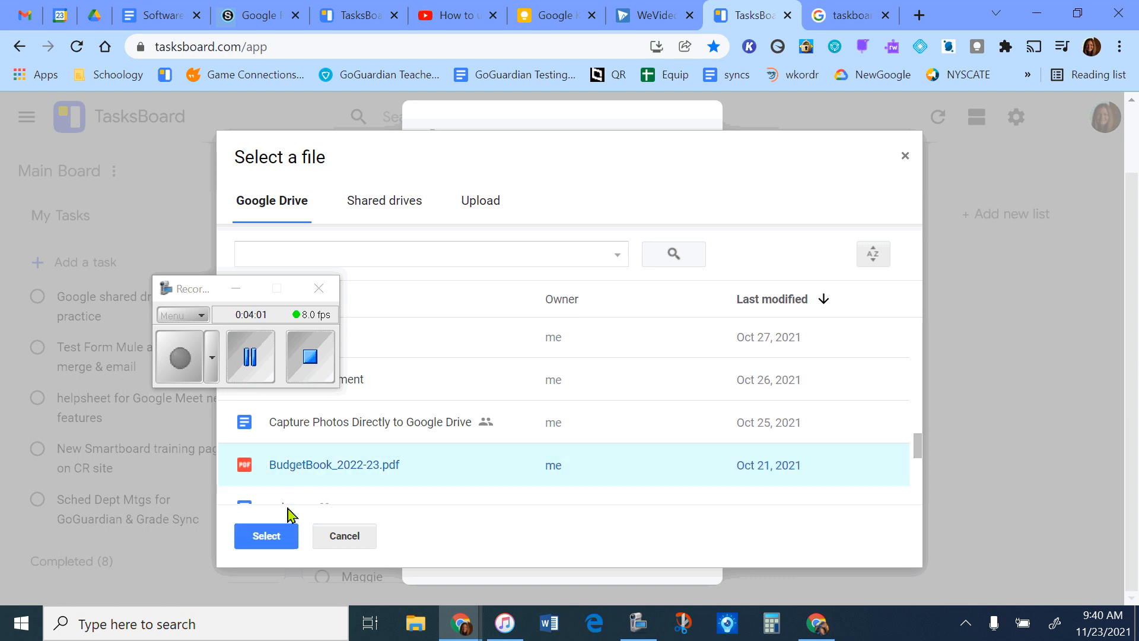
left_click(273, 538)
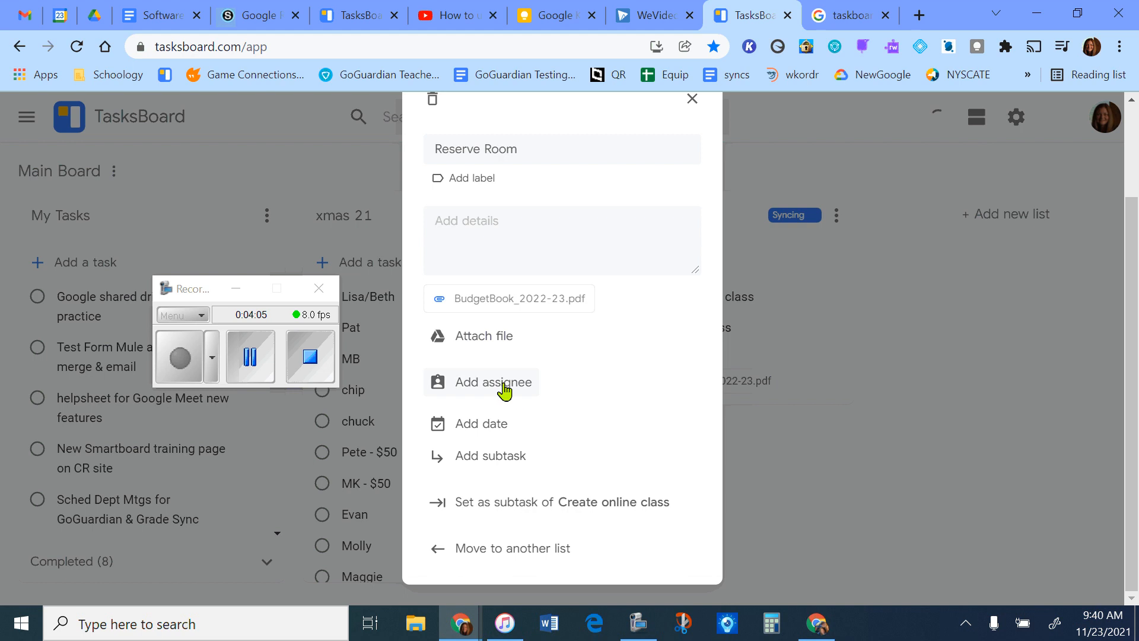
- Assign the Reserve Room task to the list member with the Gmail account and set its date to November 30, 2021
left_click(498, 382)
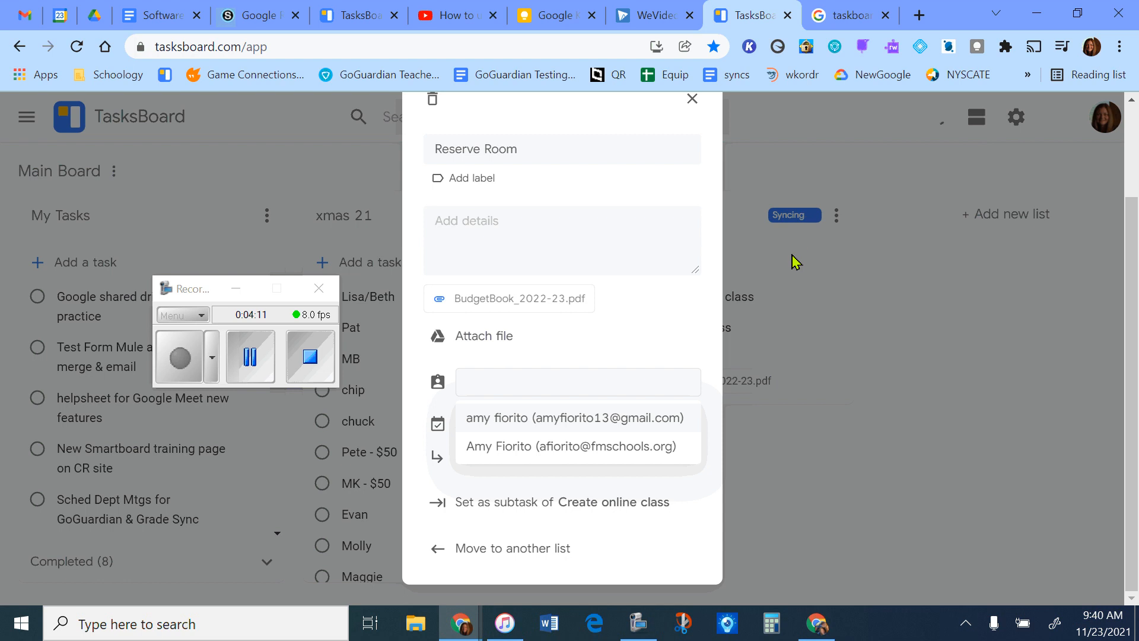
left_click(630, 425)
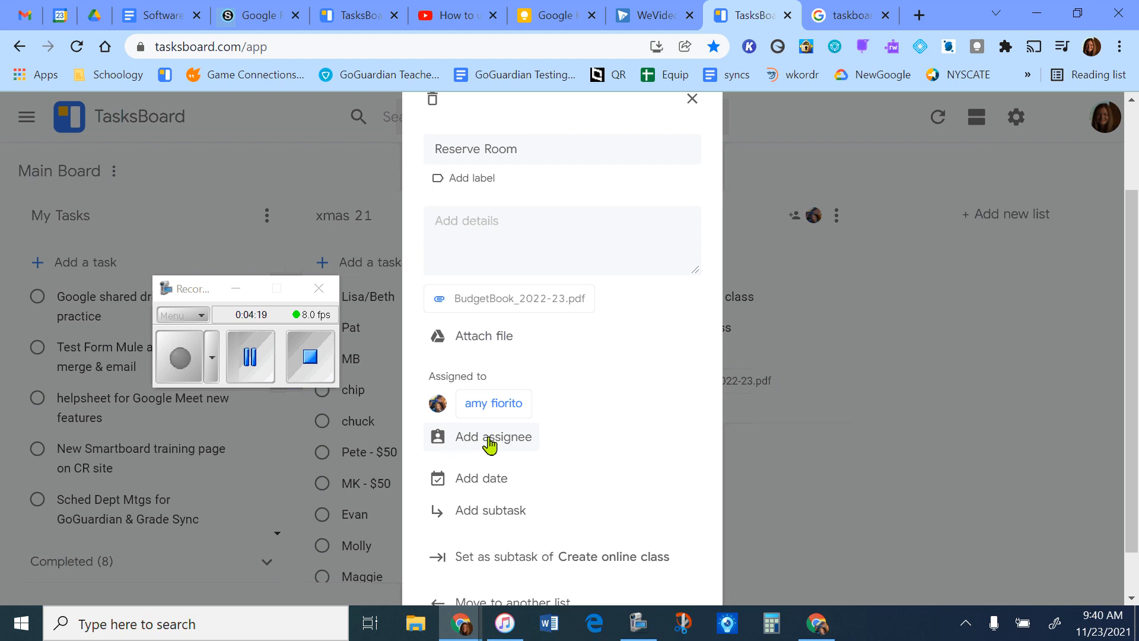
left_click(484, 479)
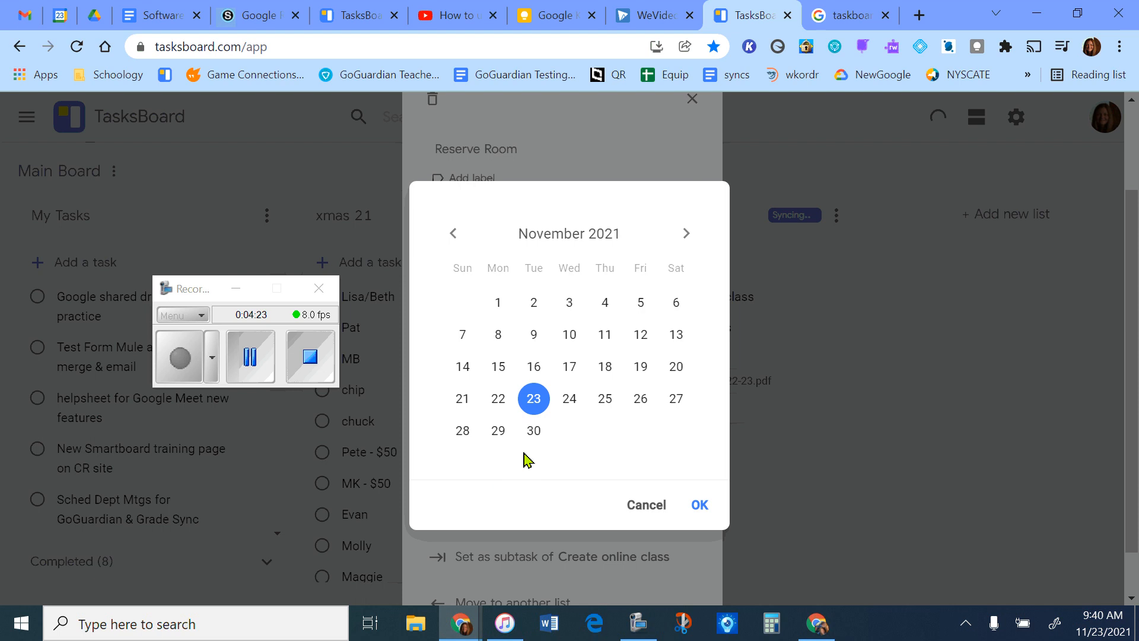
left_click(534, 435)
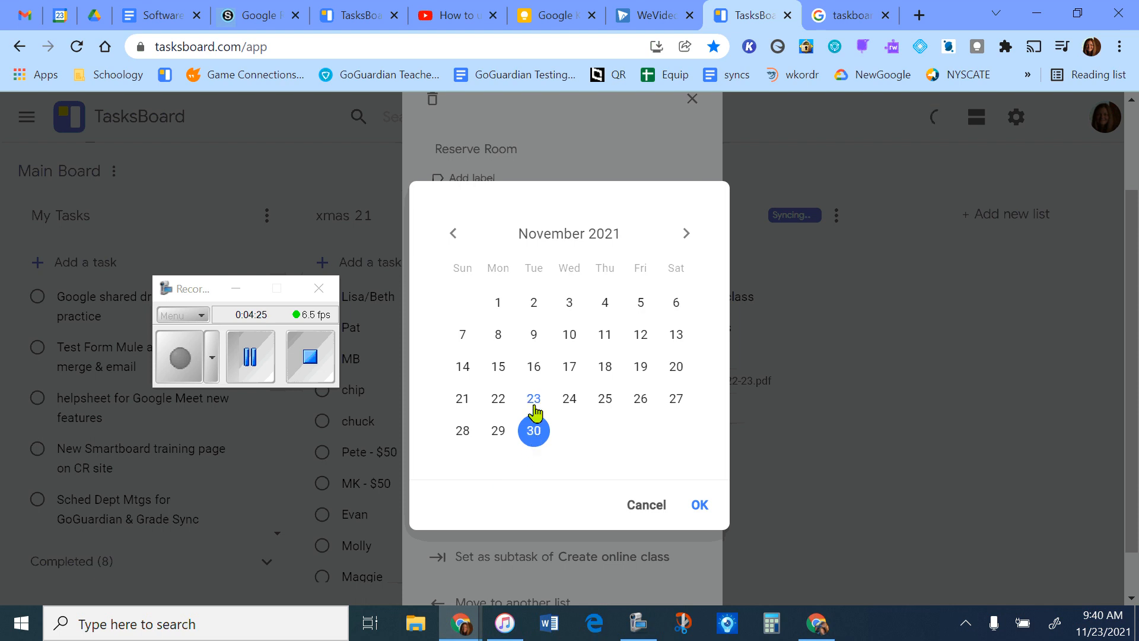
left_click(696, 505)
scroll(663, 506, "down", 1)
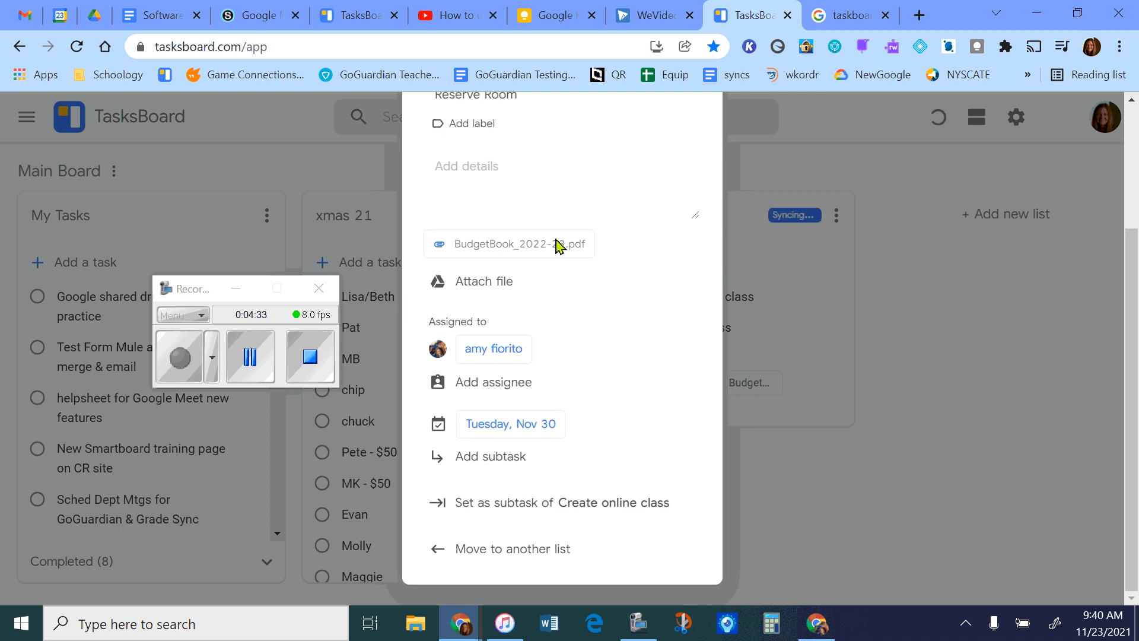
- Add the subtasks "order the menu" and "check on pricing" to the Reserve Room task and close its details
left_click(499, 458)
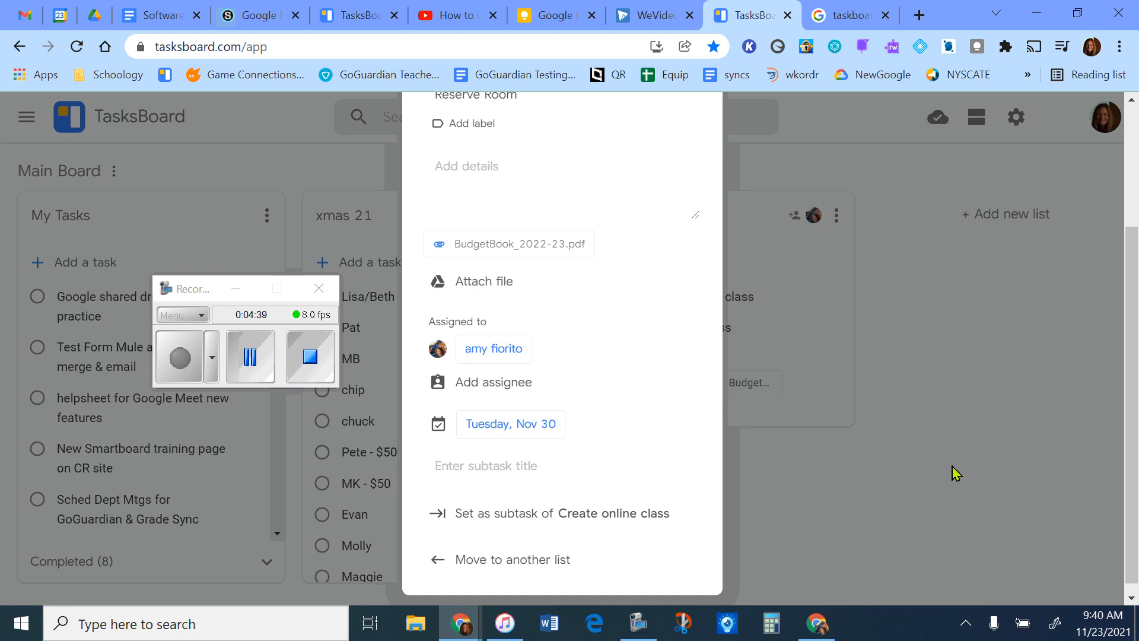
type("order the ")
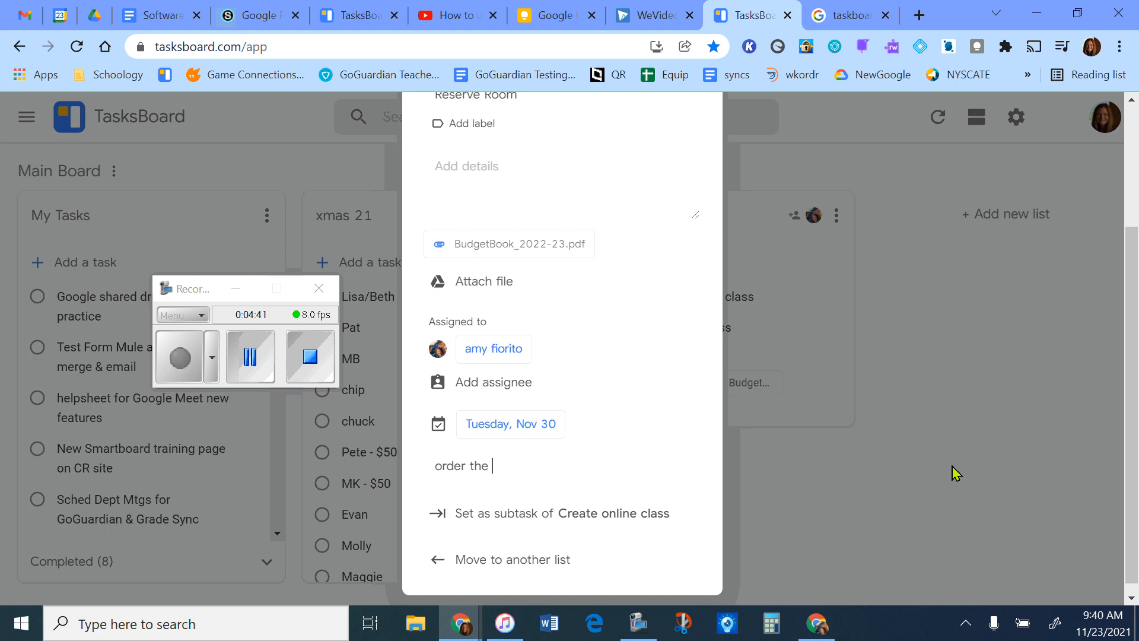
type("menu")
key("Return")
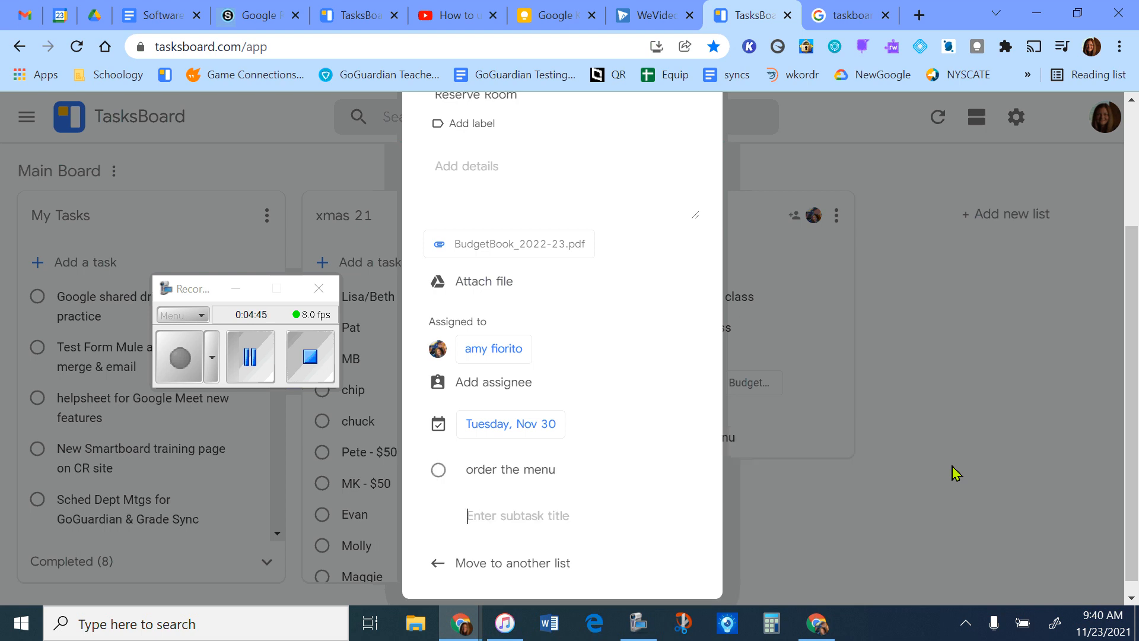
type("check ")
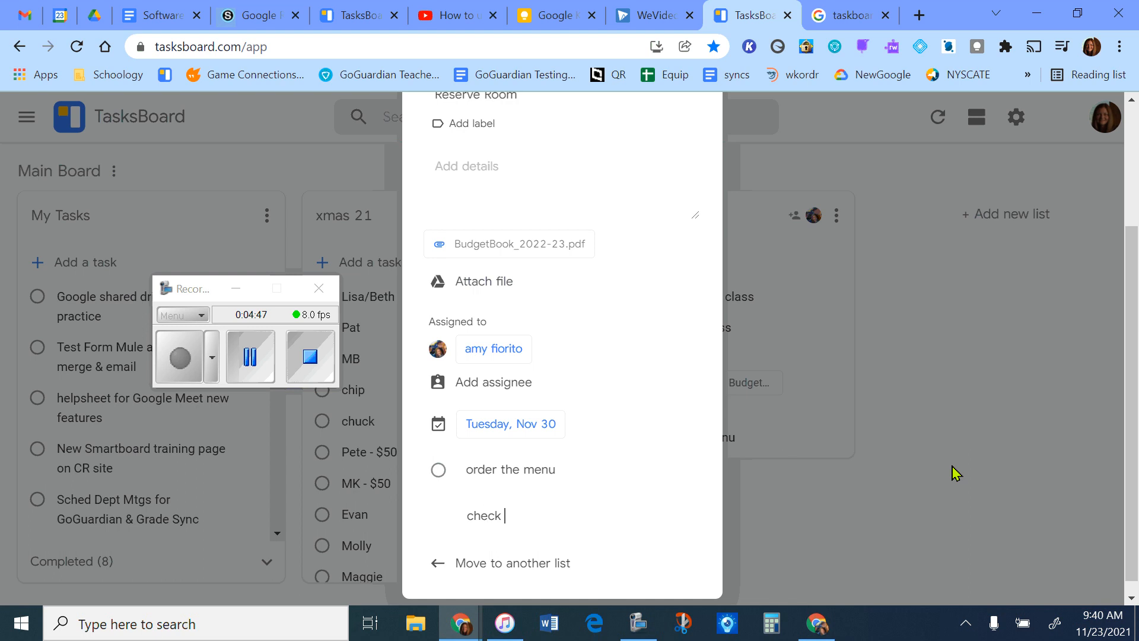
type("on pricing")
key("Return")
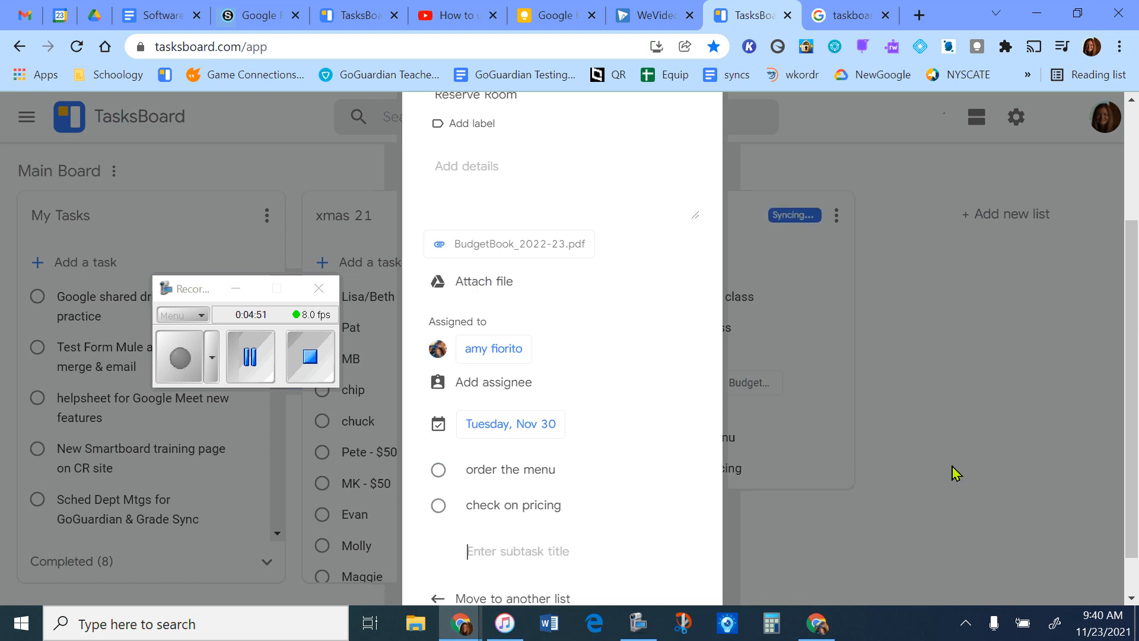
scroll(625, 493, "down", 1)
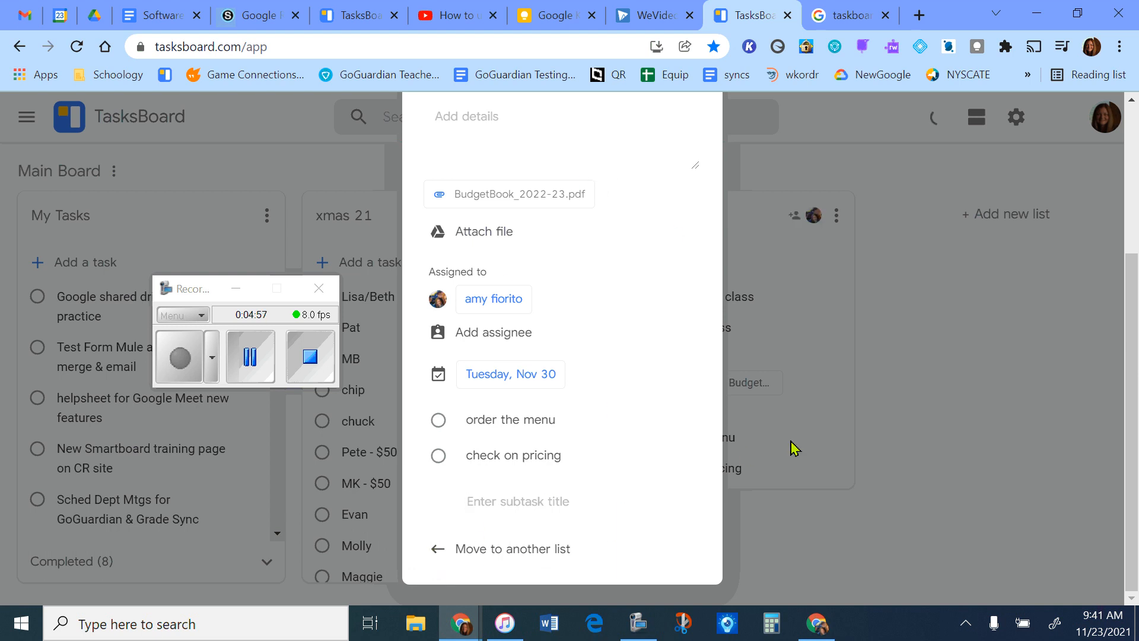
scroll(808, 445, "up", 4)
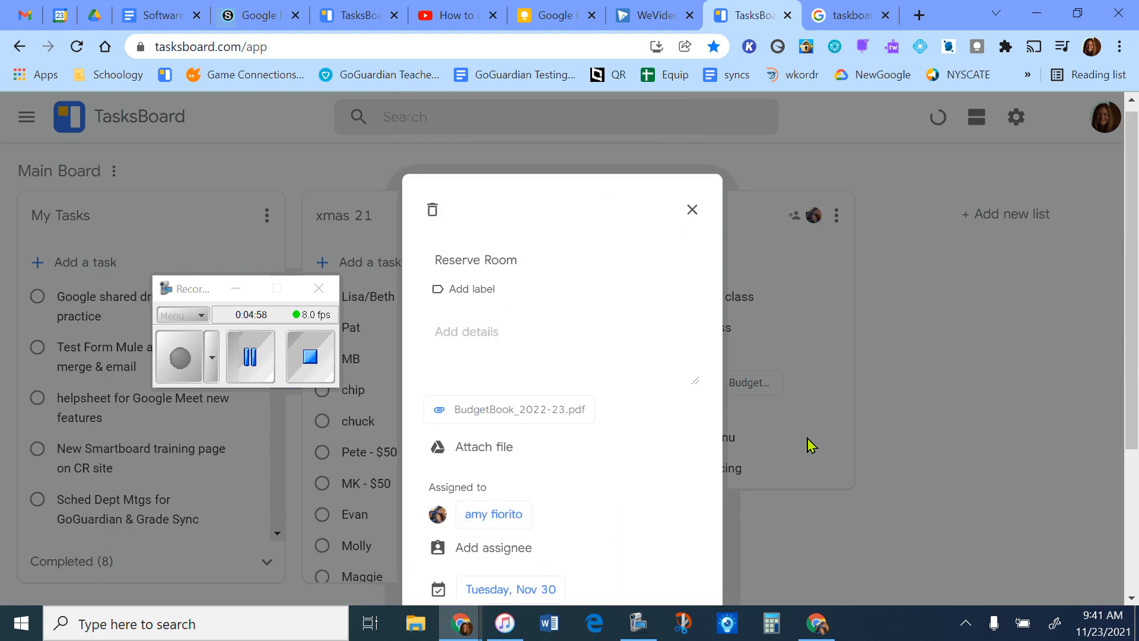
left_click(694, 218)
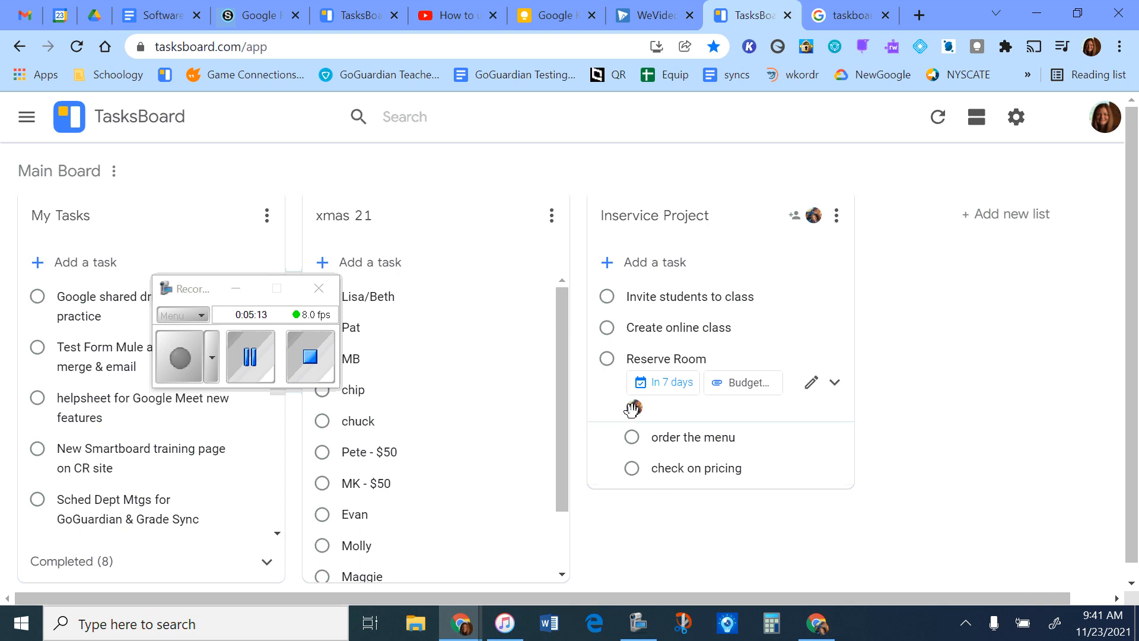
- Look over the options for switching and adding boards, then return to the Main Board
mouse_move(634, 409)
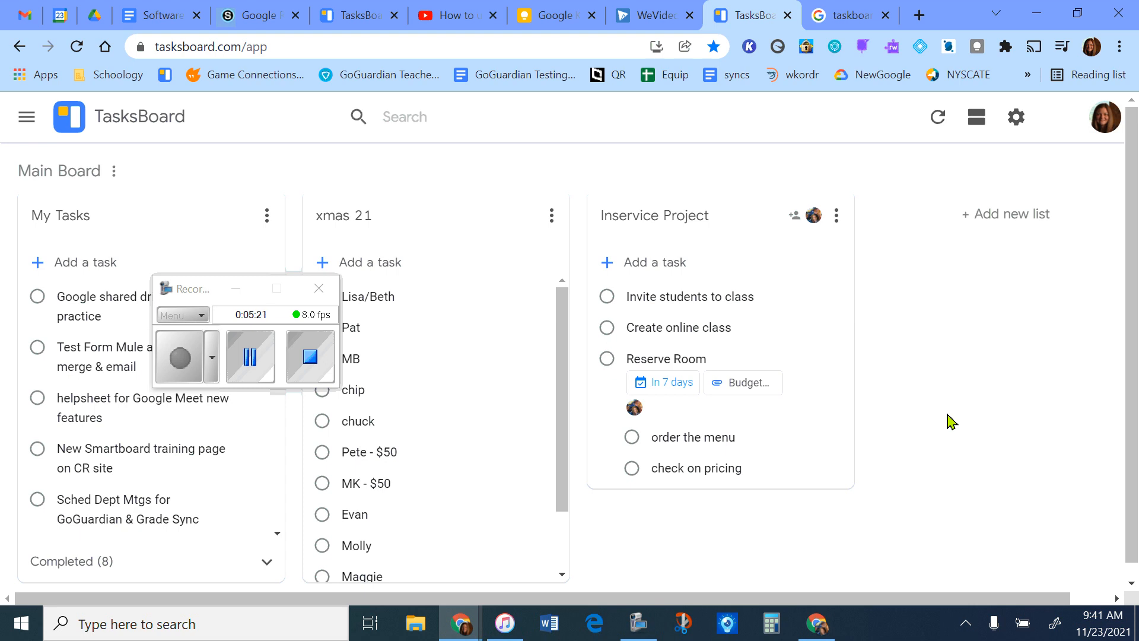
left_click(27, 117)
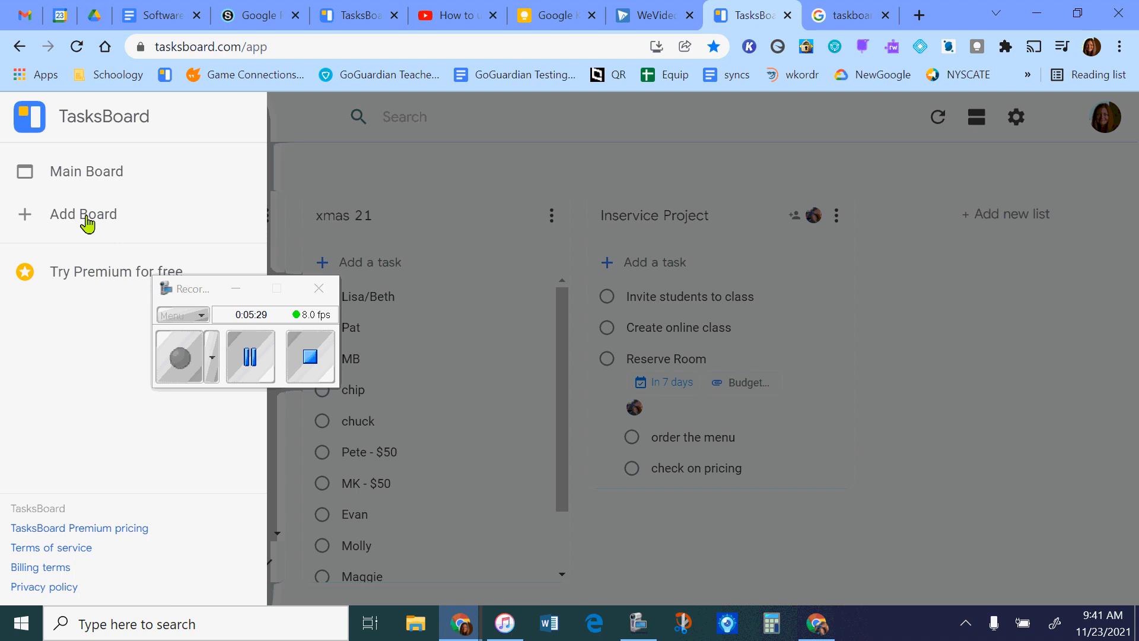
left_click(1015, 427)
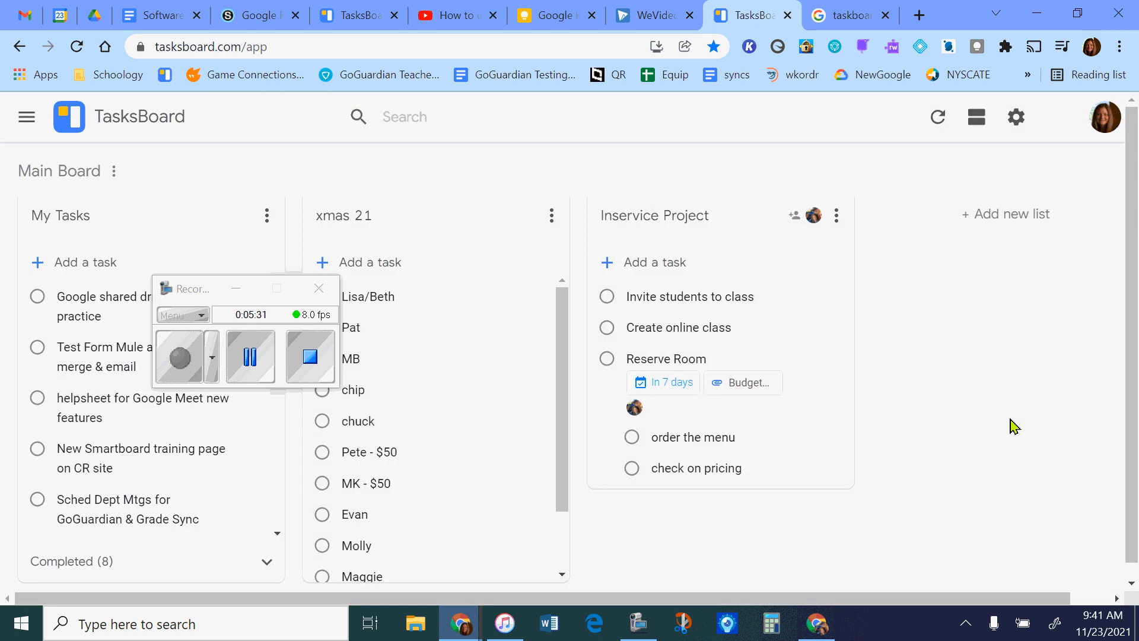
- Move the recorder window off the task lists into the empty area beside the Inservice Project list
left_click_drag(192, 290, 942, 256)
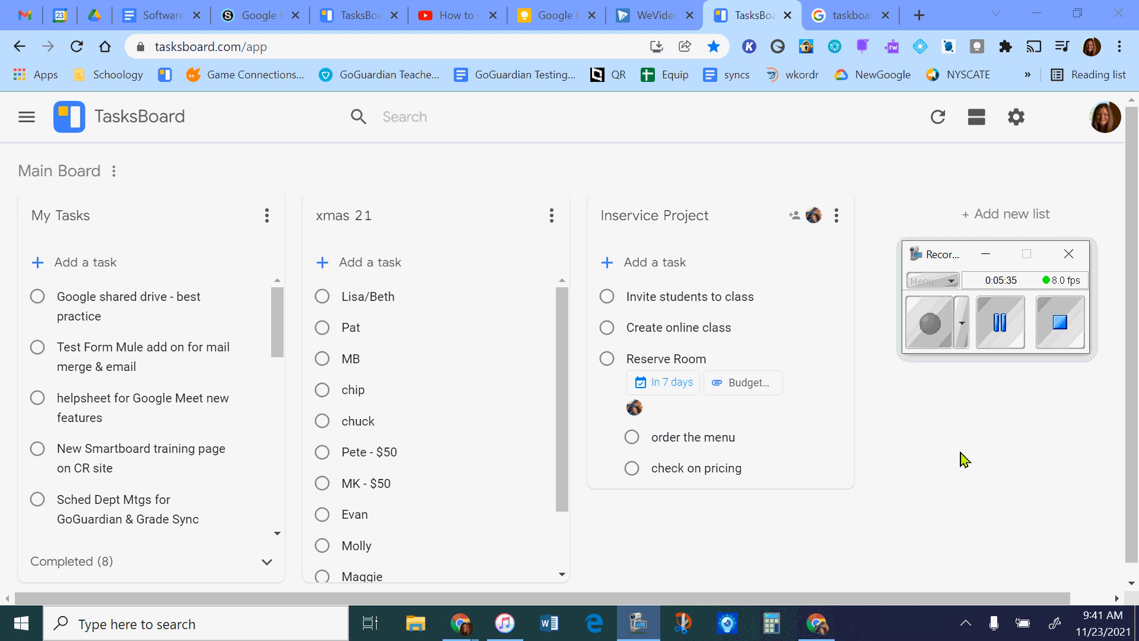